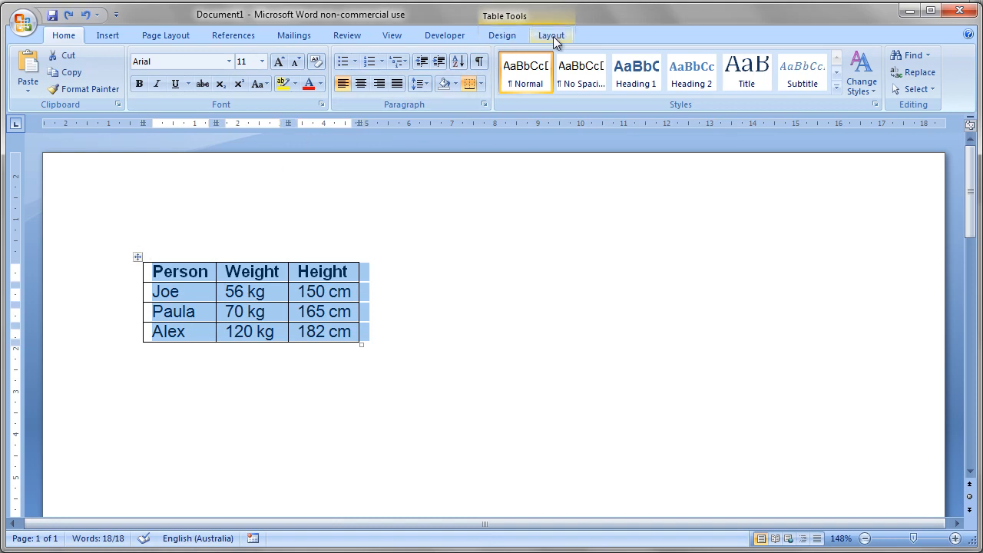
Apply the dark orange table style with a black header row to the whole table.
{"action": "left_click", "coordinate": [501, 35]}
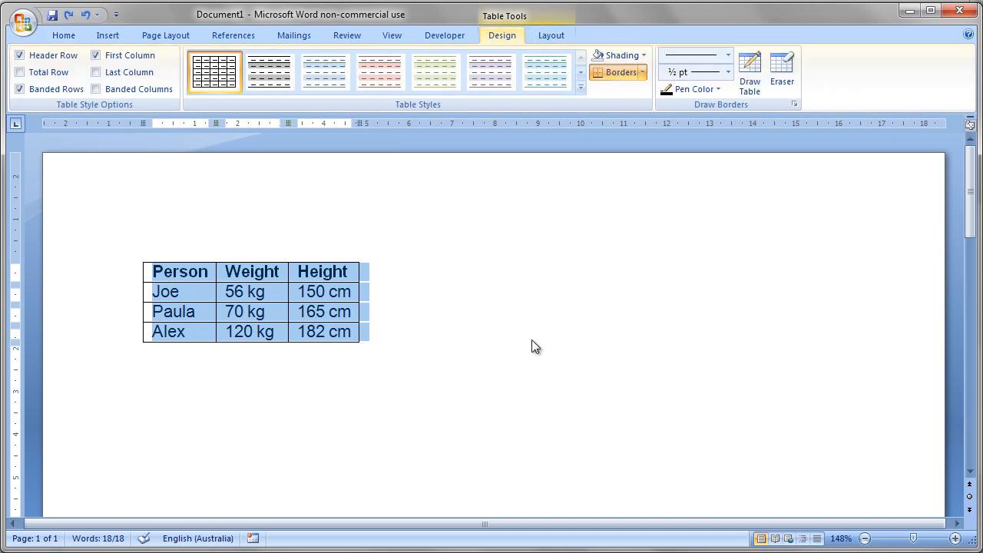
{"action": "left_click", "coordinate": [581, 89]}
{"action": "left_click_drag", "start_coordinate": [580, 91], "coordinate": [577, 309]}
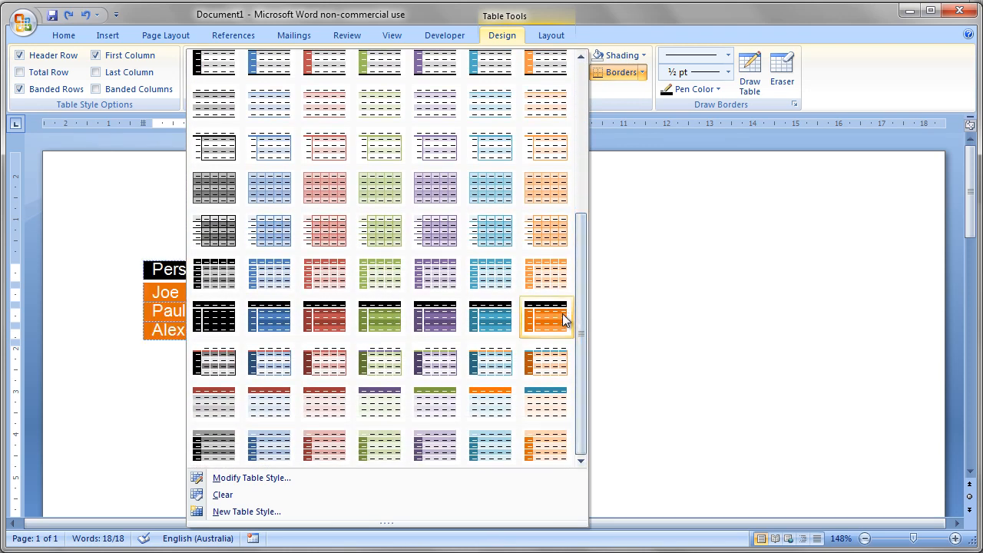
{"action": "left_click", "coordinate": [551, 315]}
{"action": "left_click", "coordinate": [452, 342]}
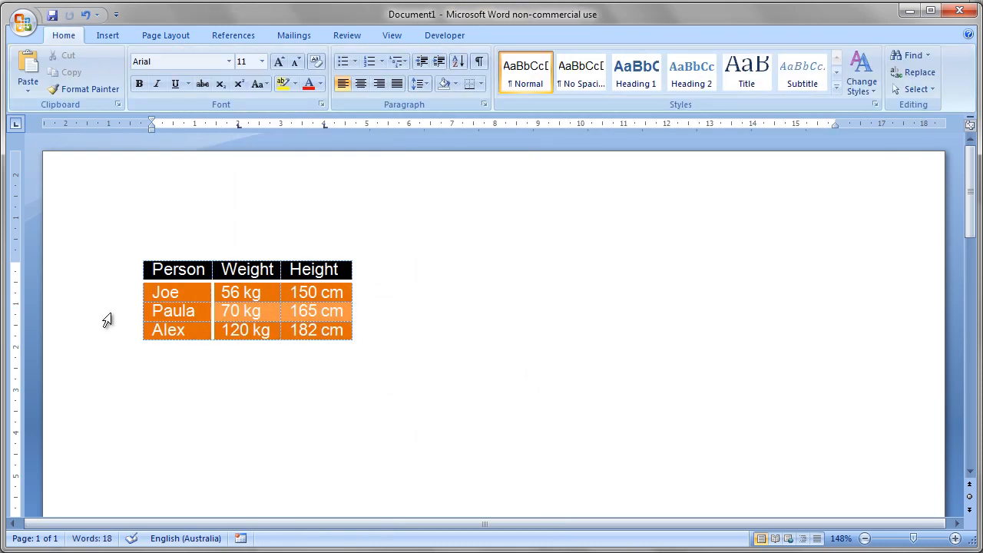
Select the whole table and apply the purple grid style with light shaded rows.
{"action": "left_click", "coordinate": [139, 257]}
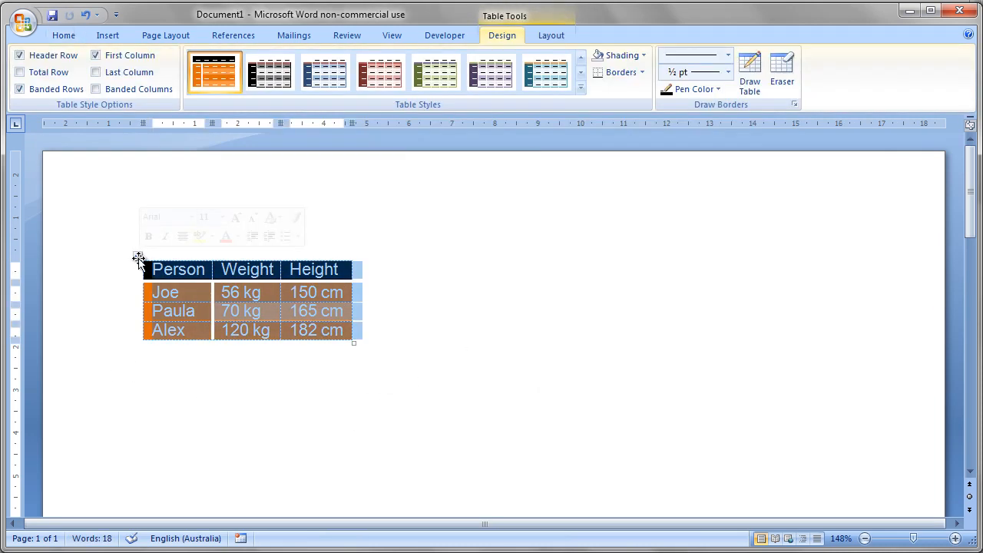
{"action": "left_click", "coordinate": [581, 91]}
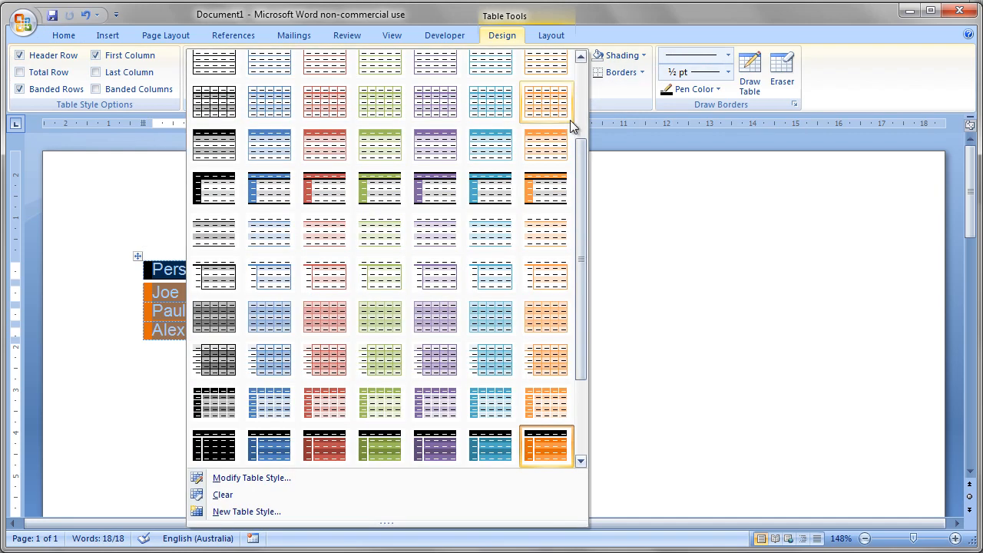
{"action": "left_click", "coordinate": [441, 109]}
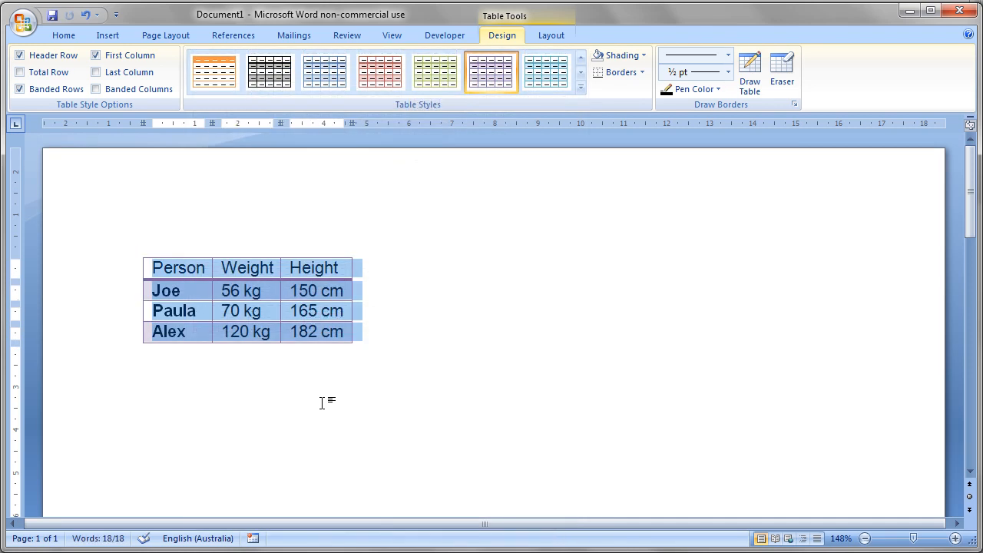
{"action": "left_click", "coordinate": [261, 293]}
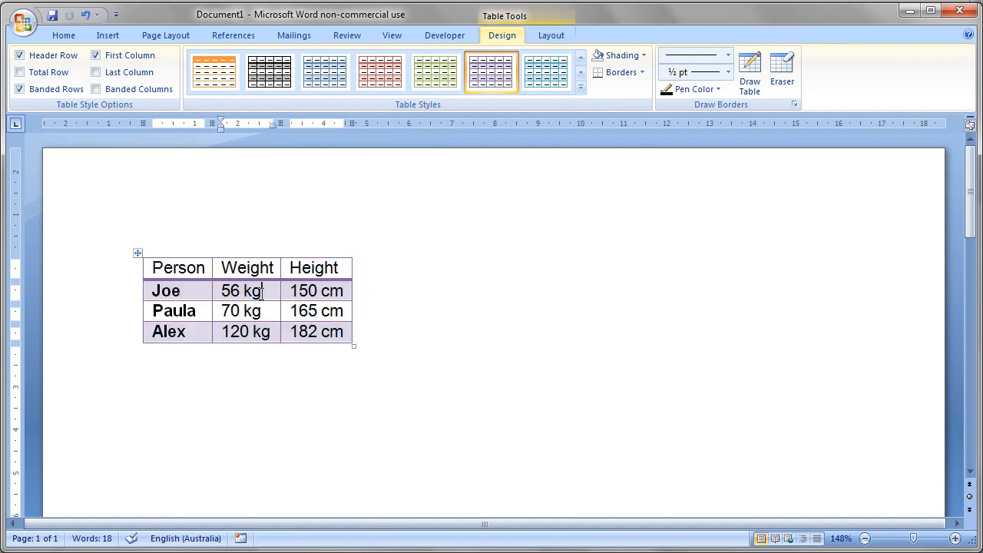
Restyle the whole table with the light orange style that has a solid orange header row.
{"action": "left_click", "coordinate": [137, 253]}
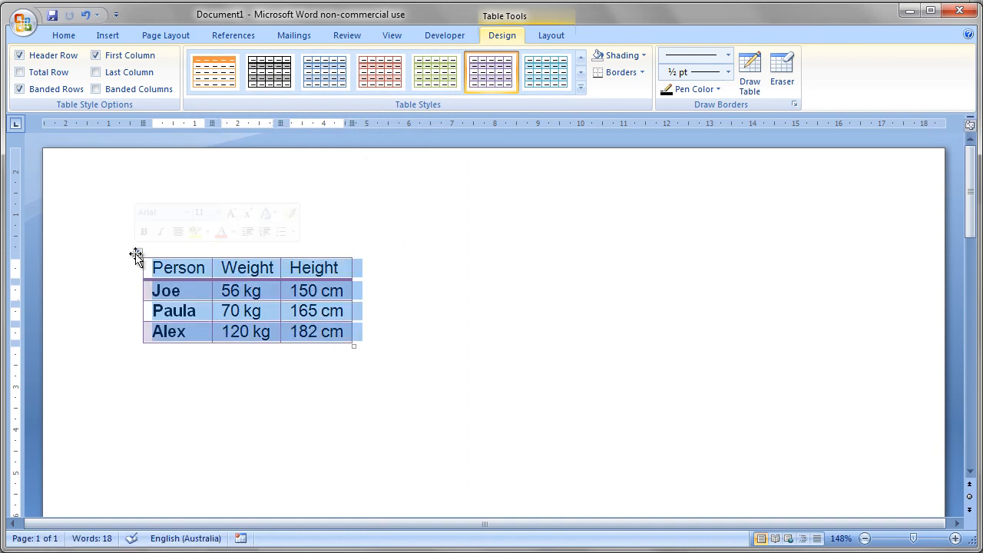
{"action": "left_click", "coordinate": [216, 73]}
{"action": "left_click", "coordinate": [195, 290]}
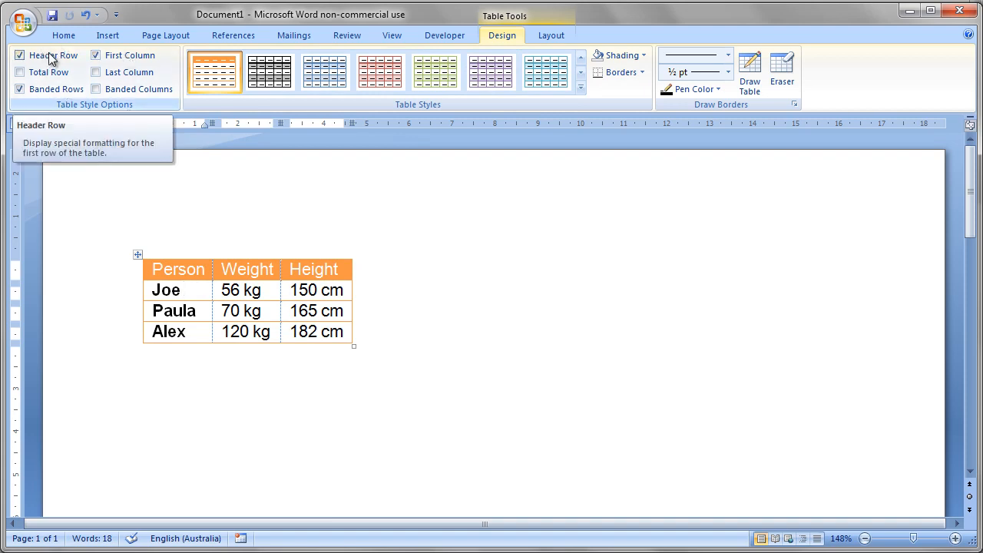
Switch the table's Header Row formatting off and back on to compare the header's appearance.
{"action": "left_click", "coordinate": [338, 268]}
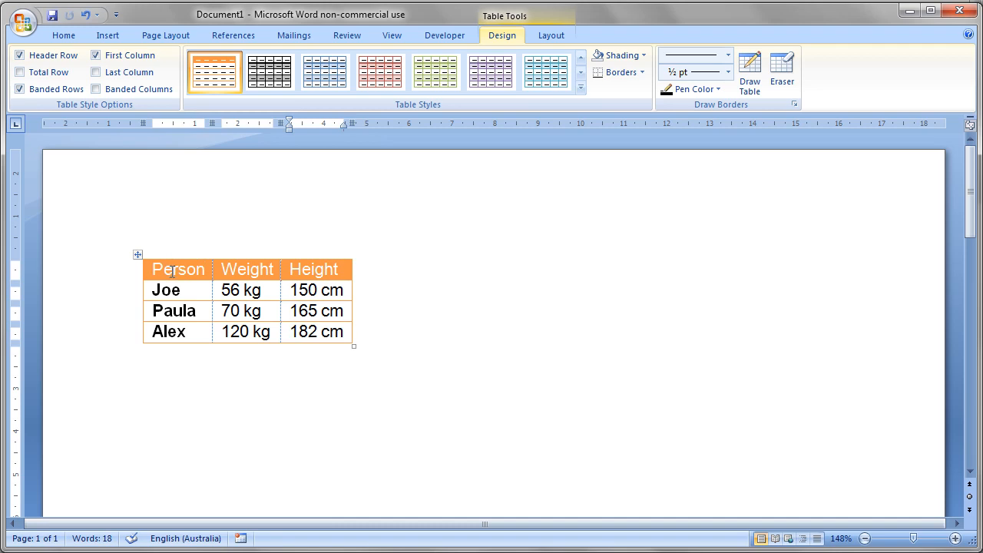
{"action": "left_click", "coordinate": [20, 57]}
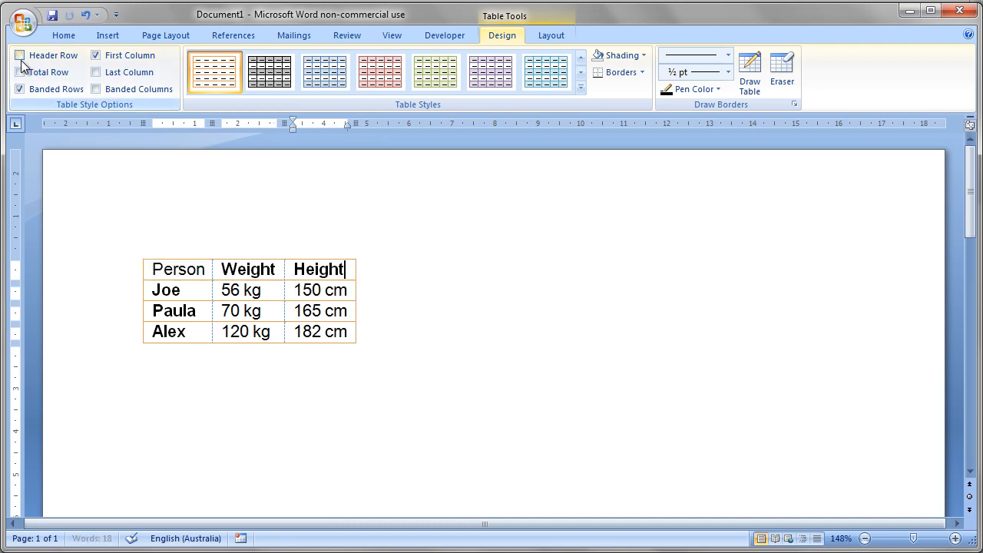
{"action": "left_click", "coordinate": [20, 57]}
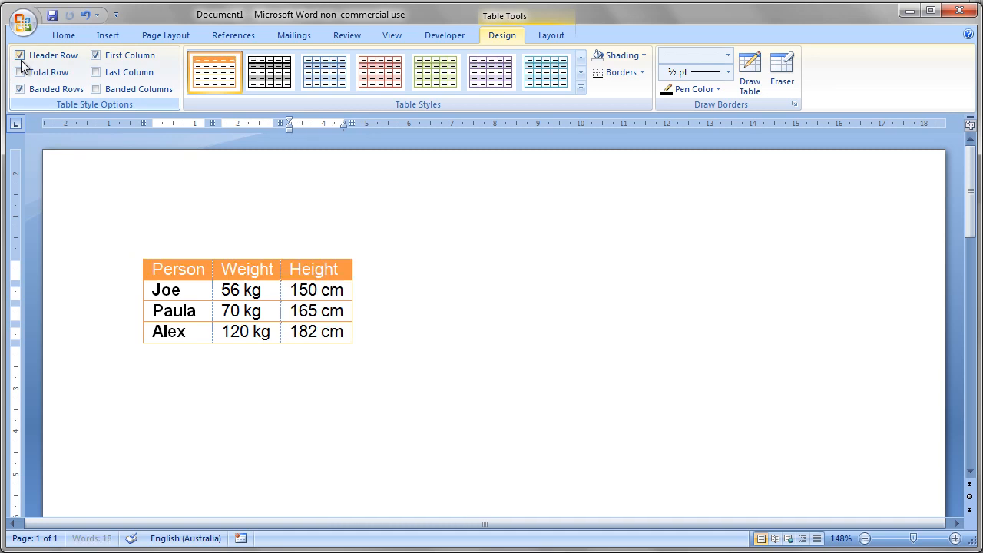
Delete the Person, Weight and Height header row from the table.
{"action": "left_click", "coordinate": [127, 271]}
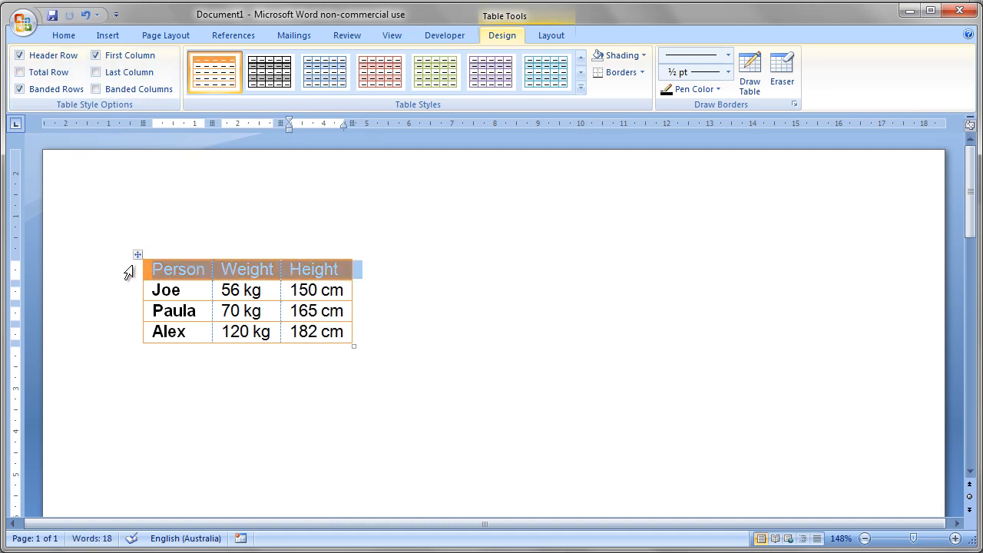
{"action": "right_click", "coordinate": [129, 270]}
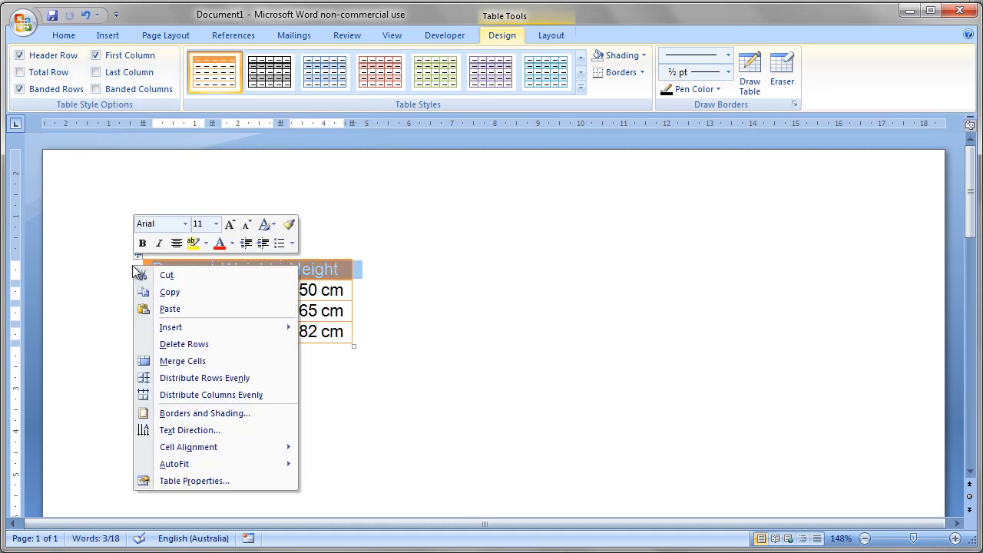
{"action": "left_click", "coordinate": [183, 345]}
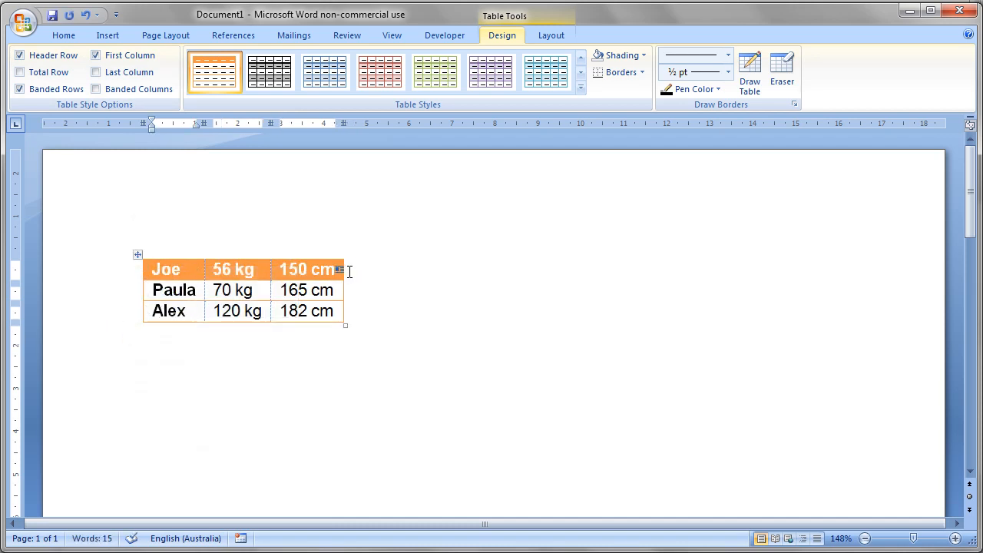
Turn off the Header Row and First Column formatting for the table.
{"action": "left_click", "coordinate": [20, 57]}
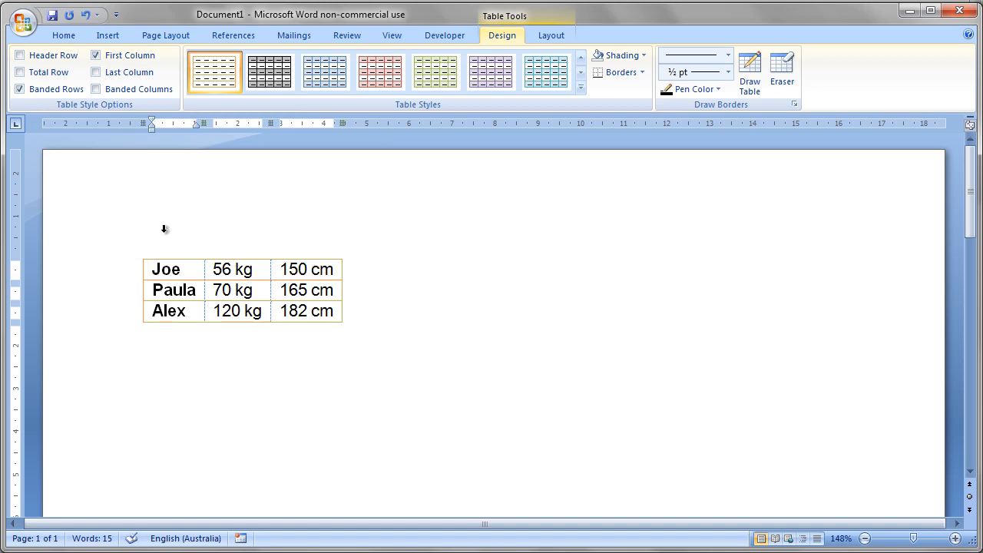
{"action": "left_click", "coordinate": [97, 59]}
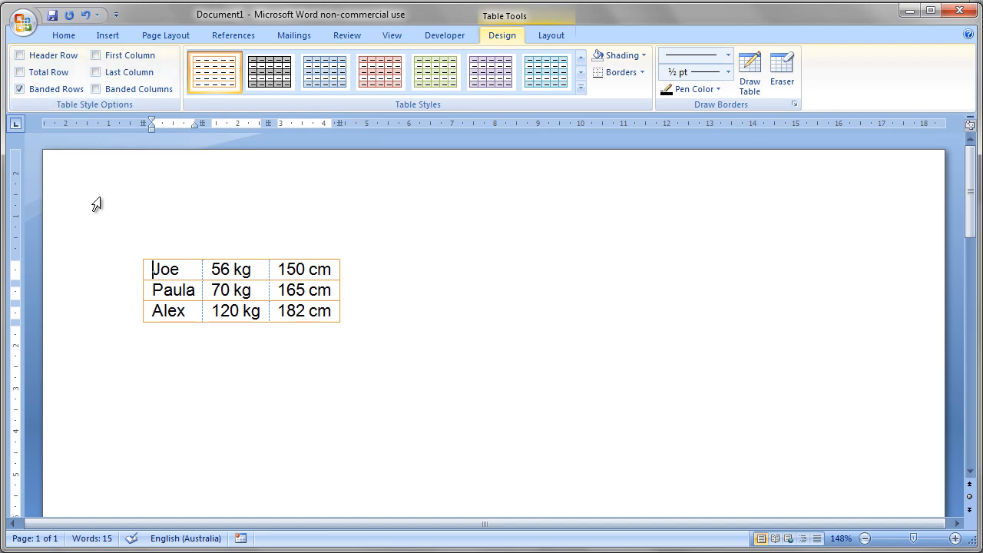
Undo the two formatting option changes and the deletion of the header row.
{"action": "key", "text": "ctrl+z"}
{"action": "key", "text": "ctrl+z"}
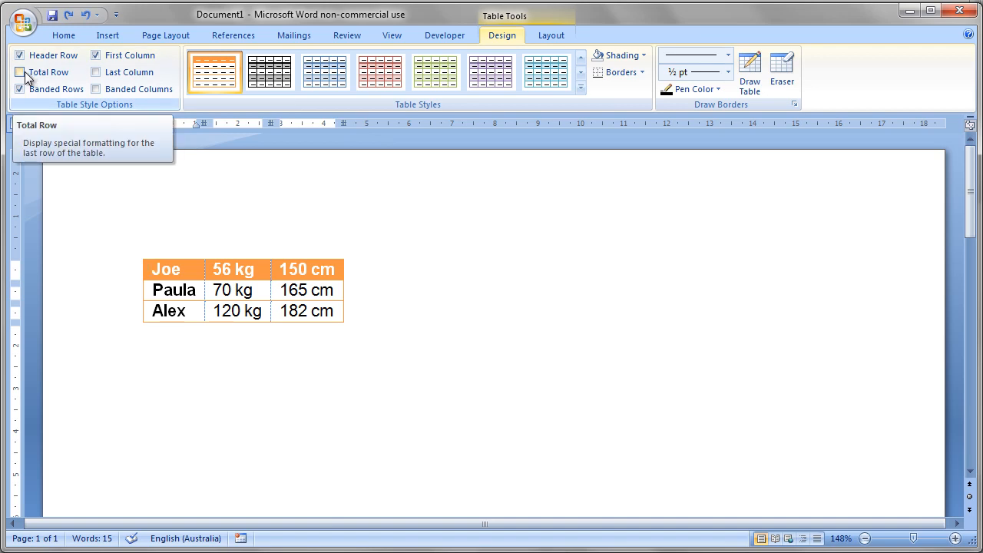
{"action": "key", "text": "ctrl+z"}
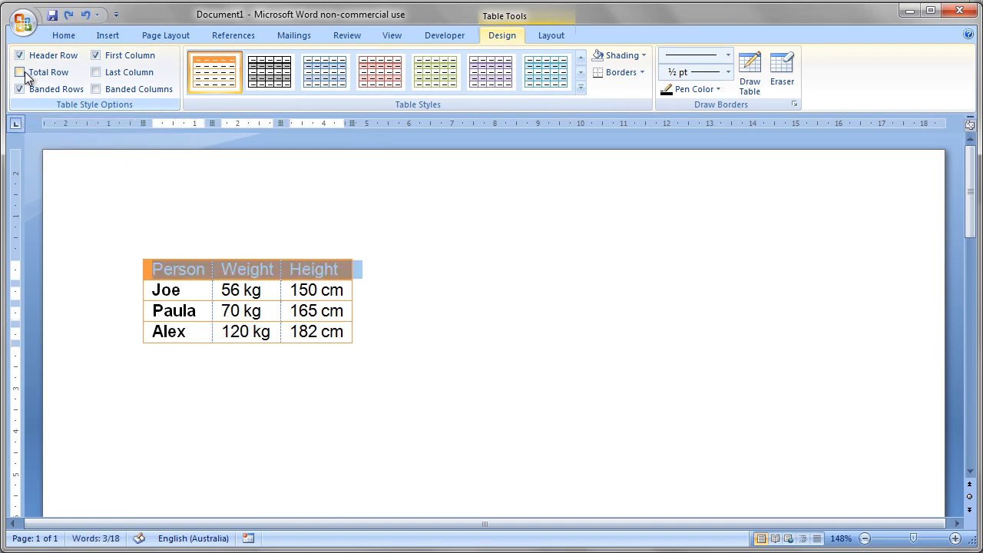
Switch Total Row formatting on and off again to preview it on the table's last row.
{"action": "left_click", "coordinate": [197, 338]}
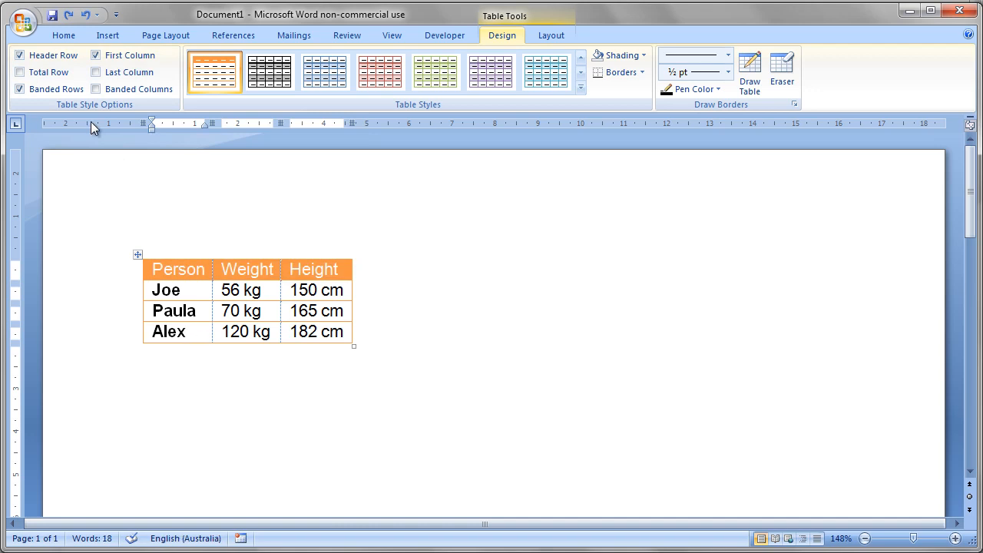
{"action": "left_click", "coordinate": [20, 73]}
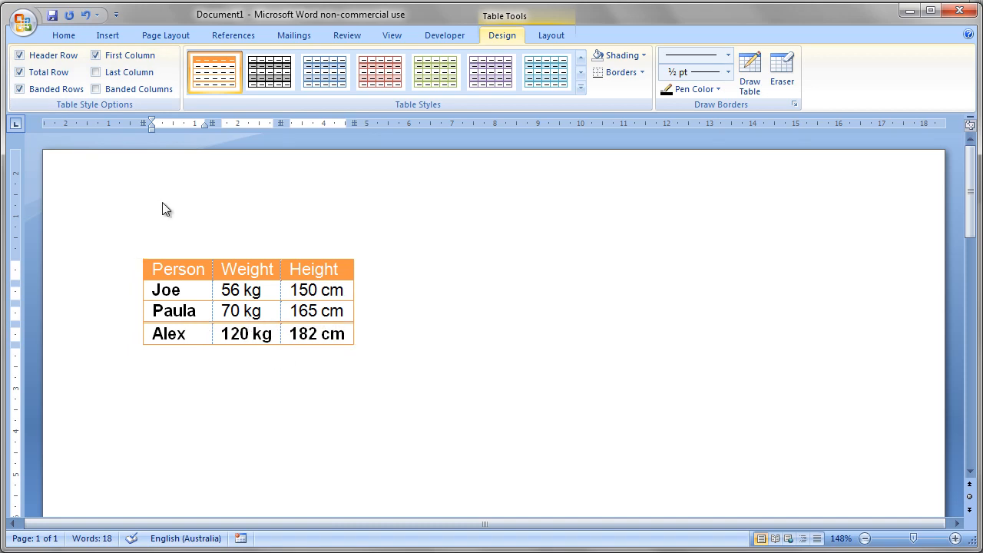
{"action": "left_click", "coordinate": [20, 72]}
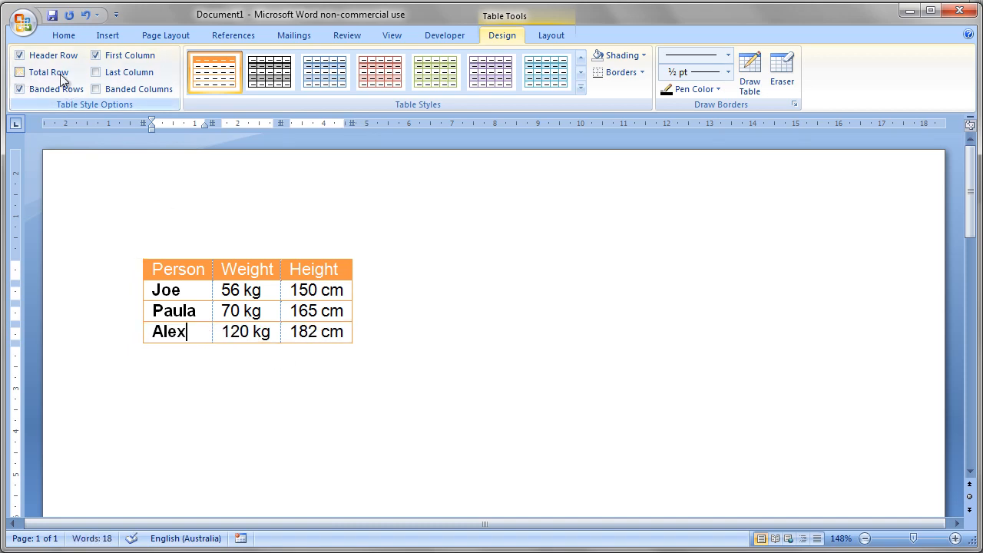
Preview Last Column formatting with First Column off, and restore both options to their original settings.
{"action": "left_click", "coordinate": [99, 75]}
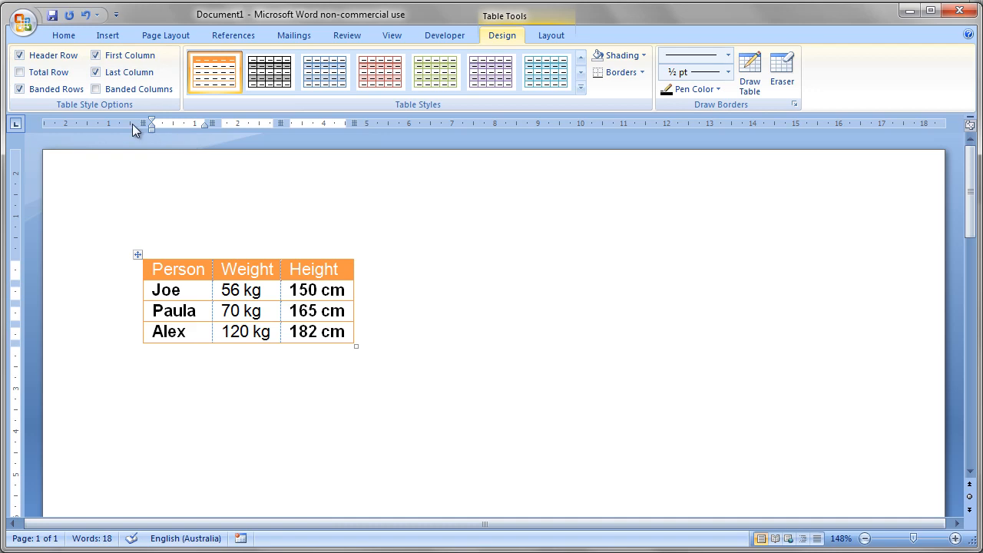
{"action": "left_click", "coordinate": [96, 56]}
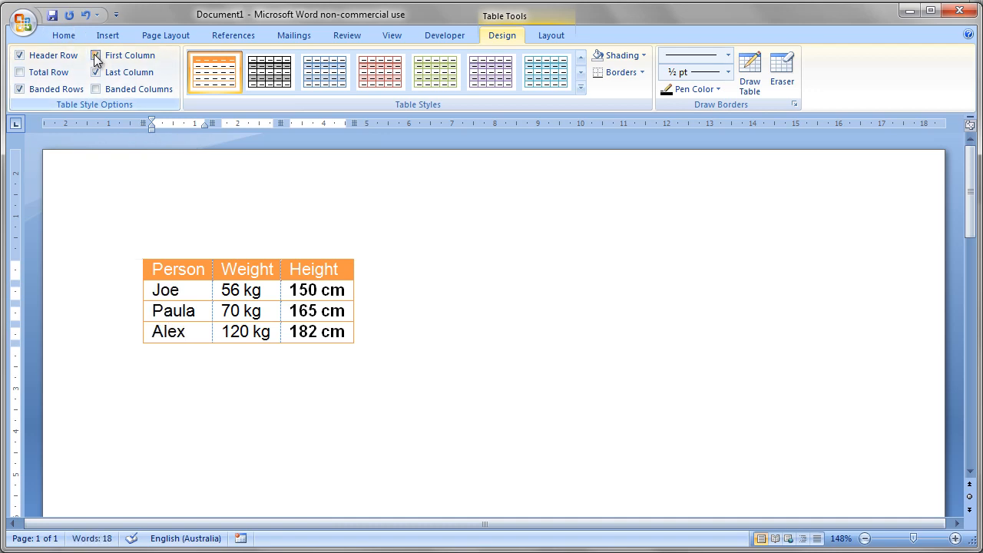
{"action": "left_click", "coordinate": [96, 56]}
{"action": "left_click", "coordinate": [96, 73]}
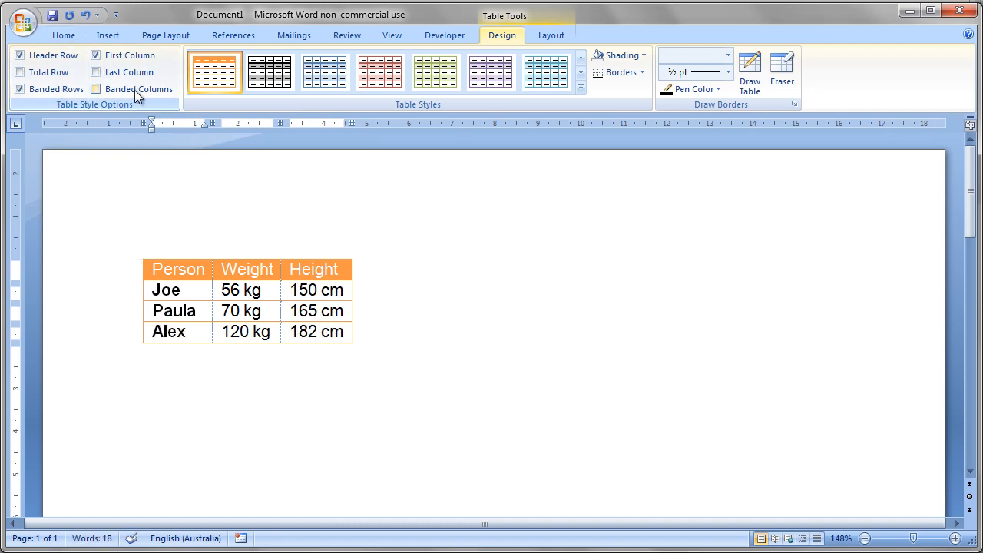
Add two empty rows at the end of the table, below the 120 kg row.
{"action": "left_click", "coordinate": [342, 331]}
{"action": "key", "text": "Tab"}
{"action": "key", "text": "Tab"}
{"action": "key", "text": "Tab"}
{"action": "key", "text": "Tab"}
{"action": "key", "text": "Tab"}
{"action": "key", "text": "Tab"}
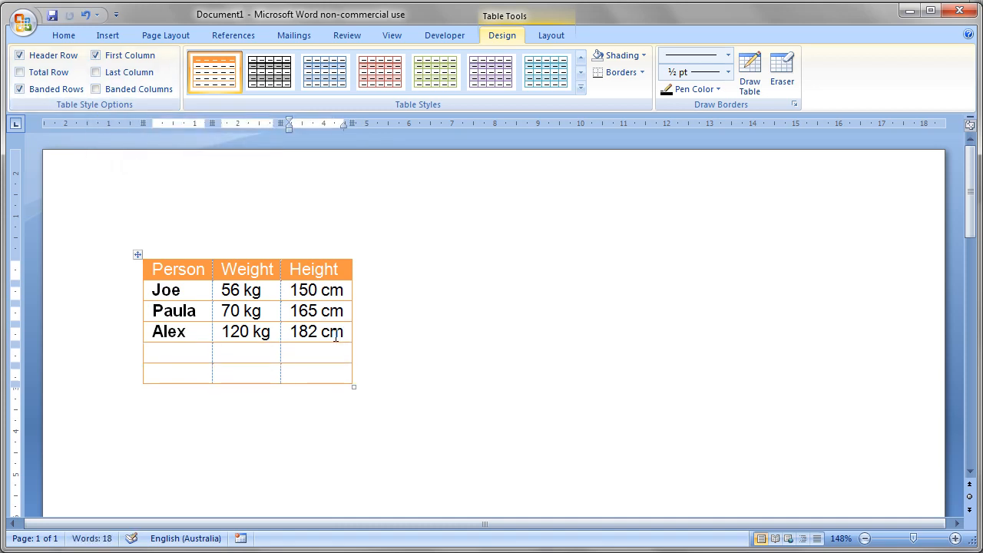
Apply the black grid table style and preview it with Banded Columns switched on and off.
{"action": "left_click", "coordinate": [178, 332]}
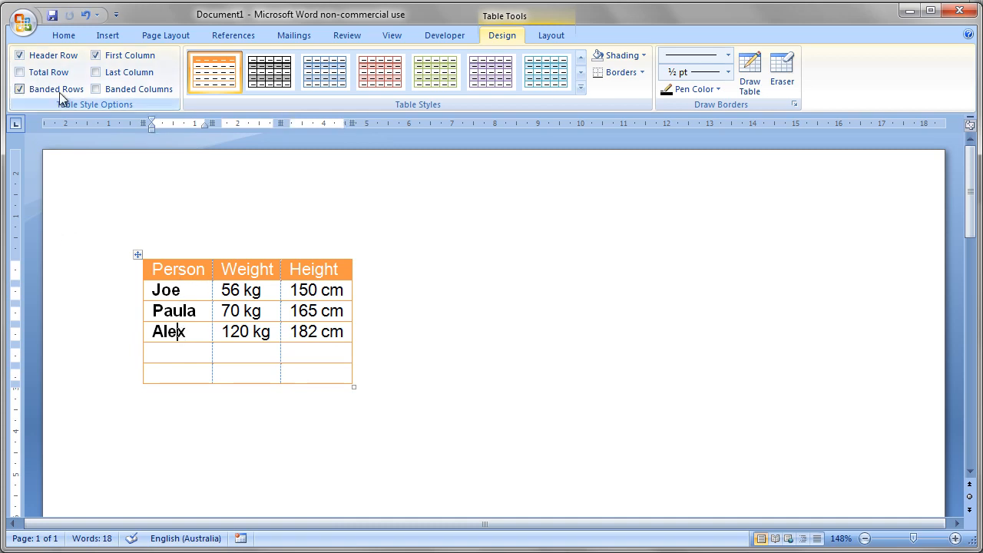
{"action": "left_click", "coordinate": [96, 89]}
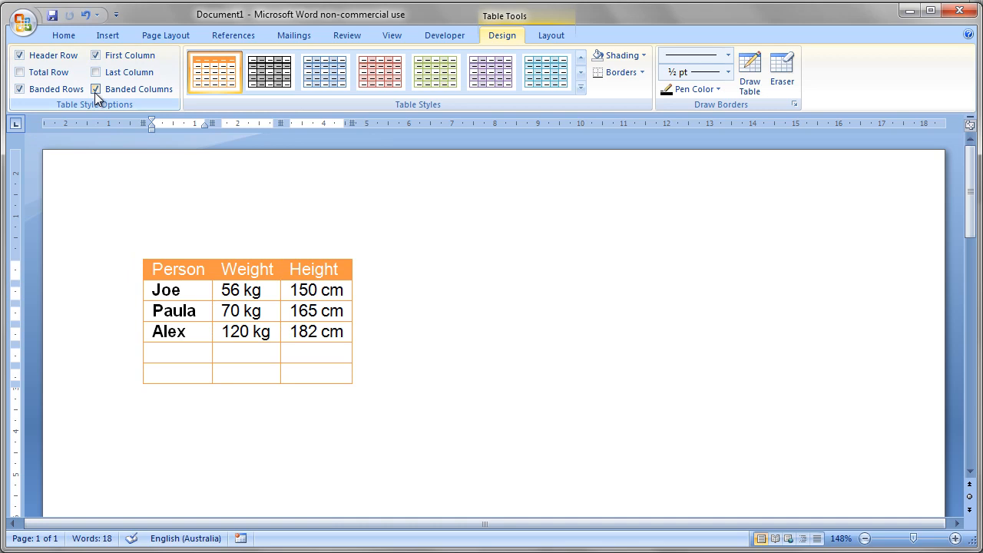
{"action": "left_click", "coordinate": [268, 71]}
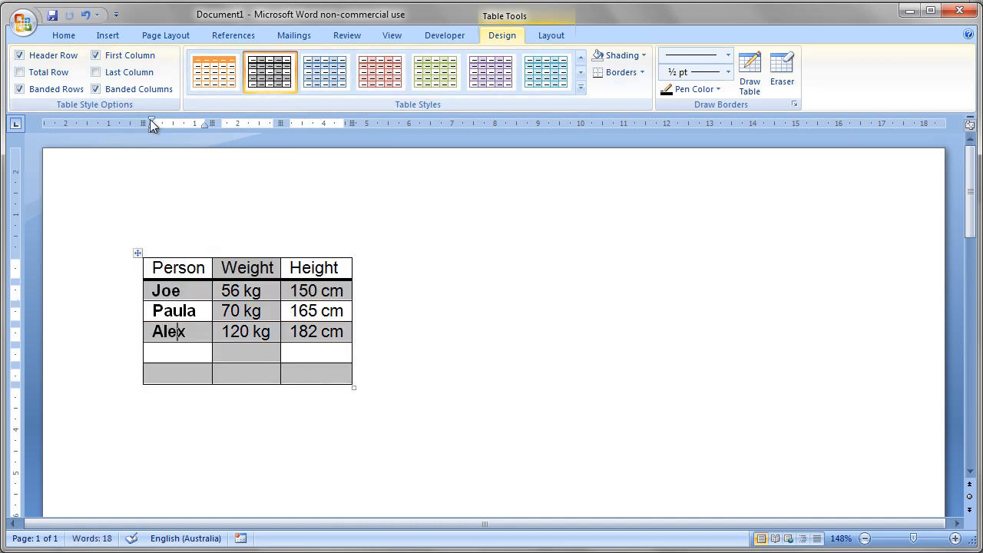
{"action": "left_click", "coordinate": [96, 89]}
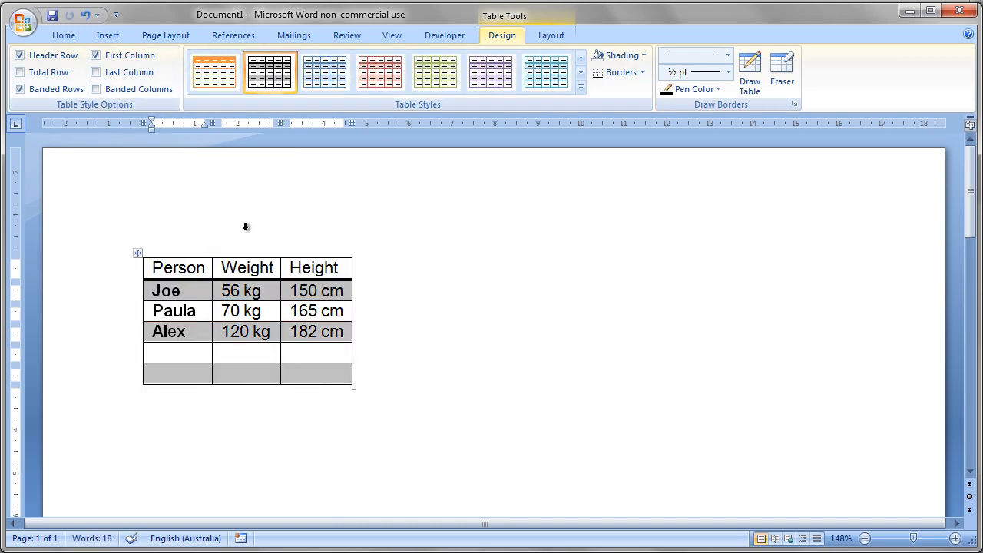
Turn off Banded Rows for the table and try Banded Columns on and off in its place.
{"action": "left_click", "coordinate": [20, 89]}
{"action": "left_click", "coordinate": [20, 89]}
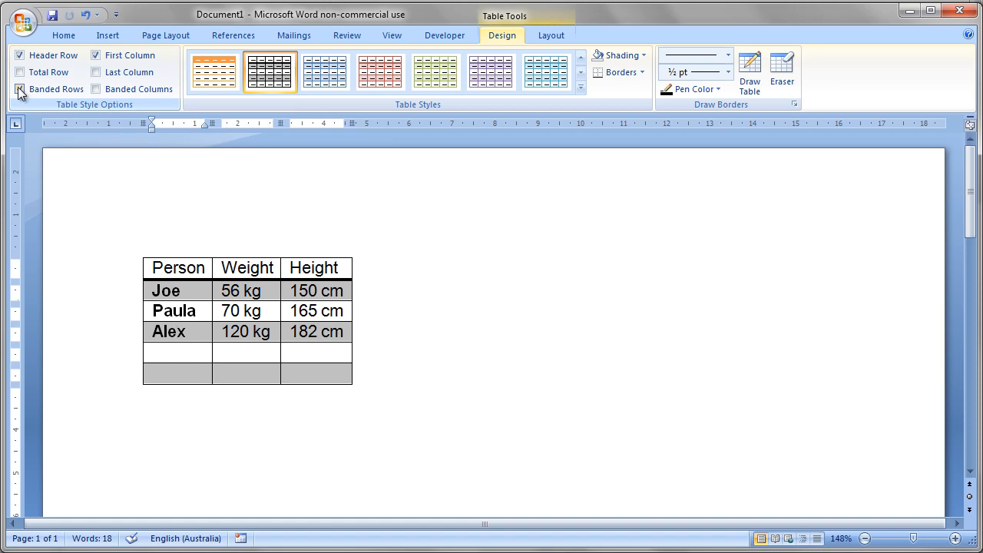
{"action": "left_click", "coordinate": [20, 89]}
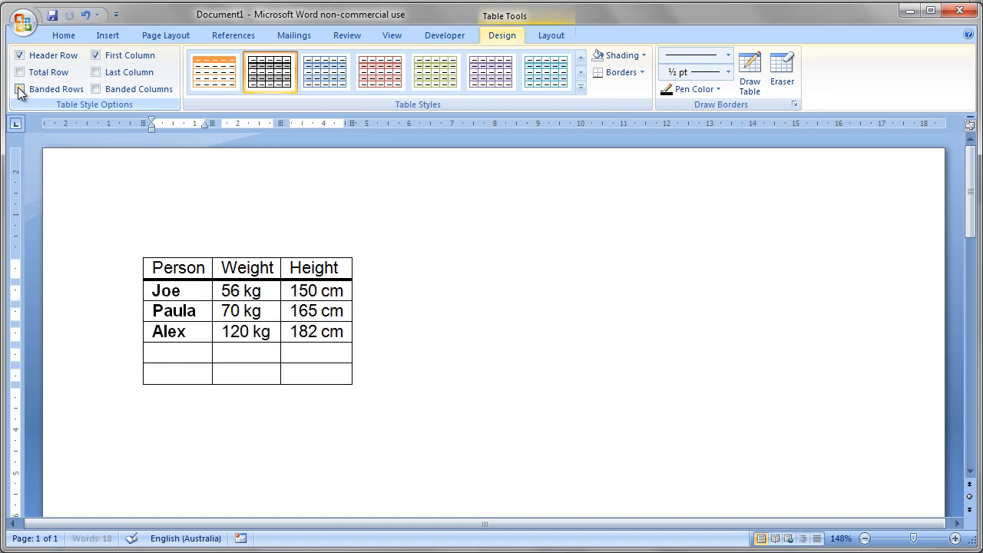
{"action": "left_click", "coordinate": [95, 89]}
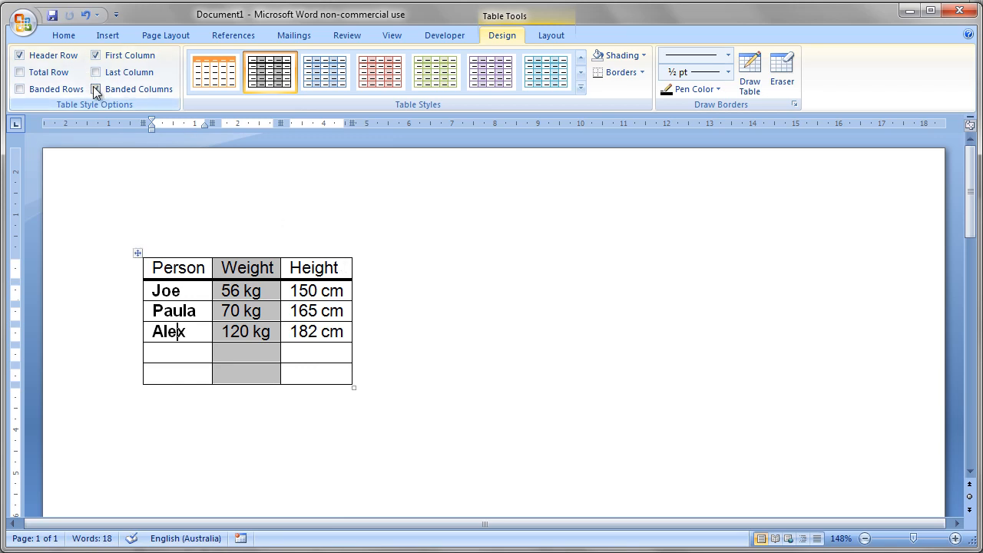
{"action": "left_click", "coordinate": [95, 90]}
Turn on Total Row formatting and reapply the light orange style with the solid orange header.
{"action": "left_click", "coordinate": [23, 73]}
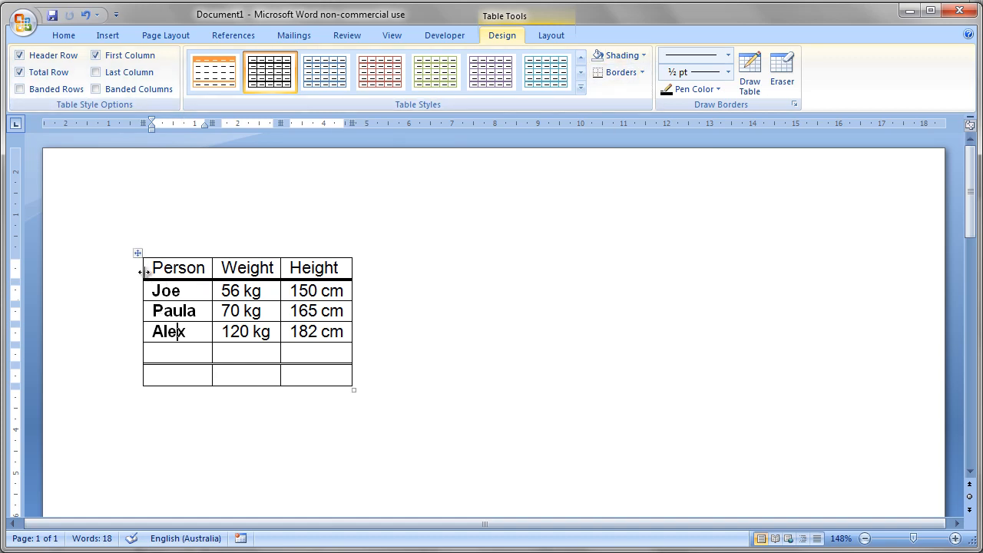
{"action": "left_click", "coordinate": [198, 66]}
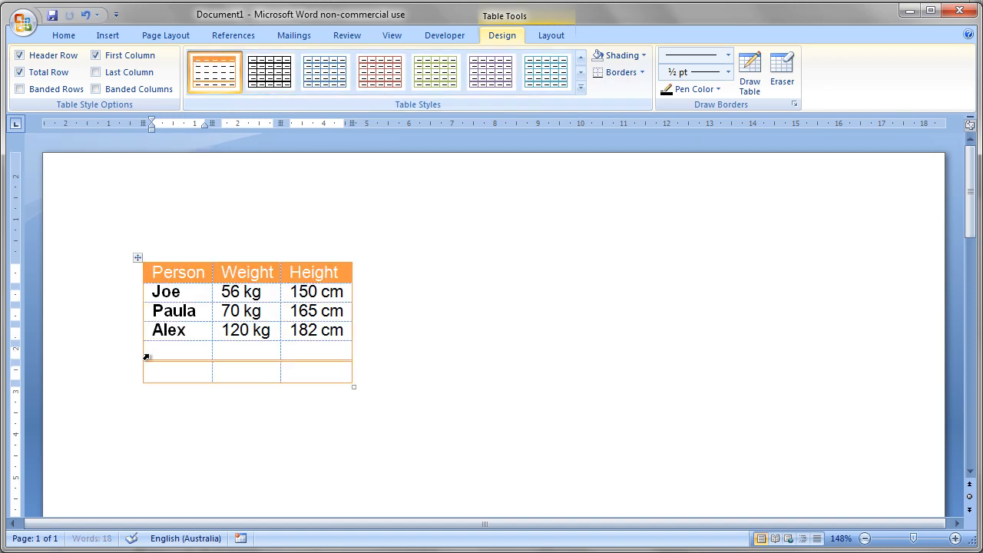
Shade the table's header row with a custom dark blue of red 0, green 24 and blue 103.
{"action": "left_click", "coordinate": [206, 274]}
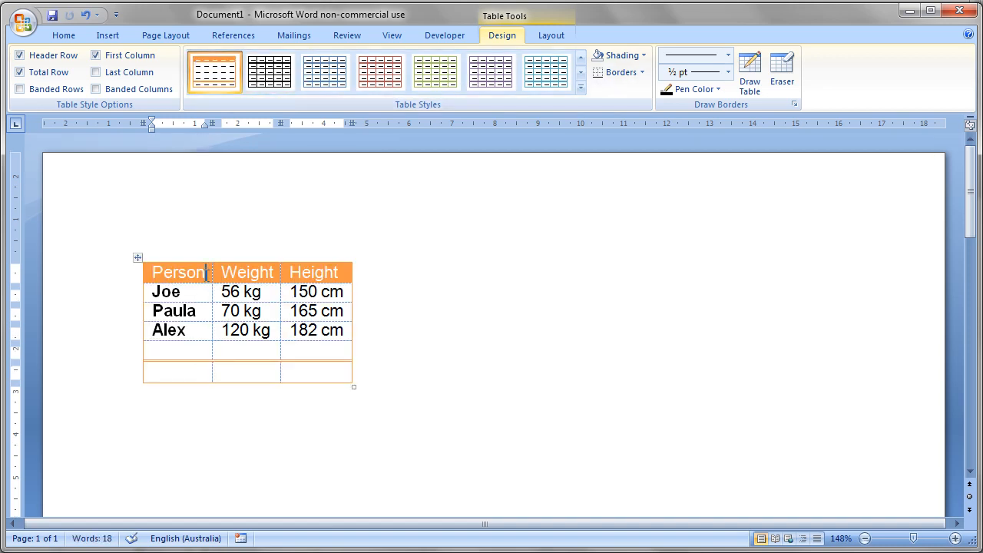
{"action": "left_click", "coordinate": [135, 282]}
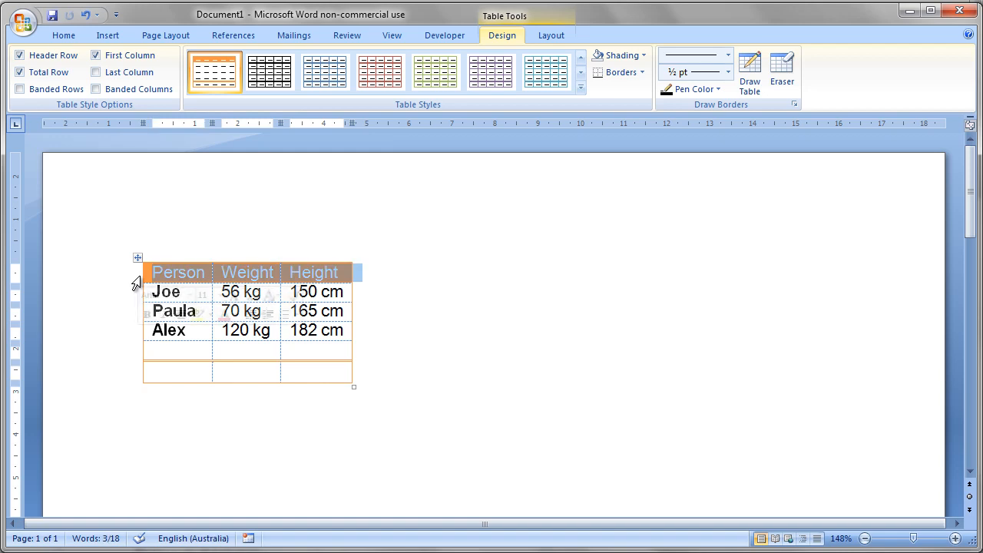
{"action": "left_click", "coordinate": [644, 57]}
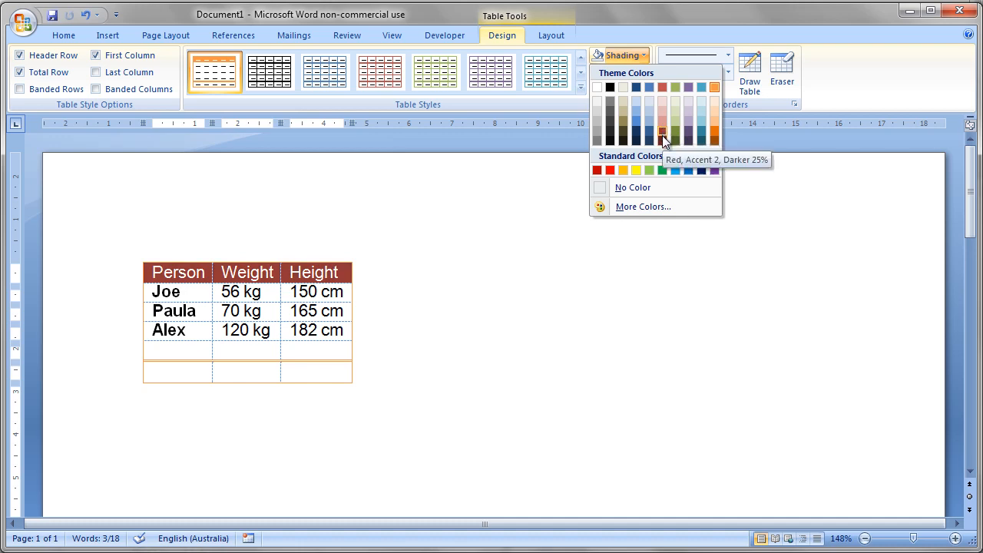
{"action": "left_click", "coordinate": [641, 207]}
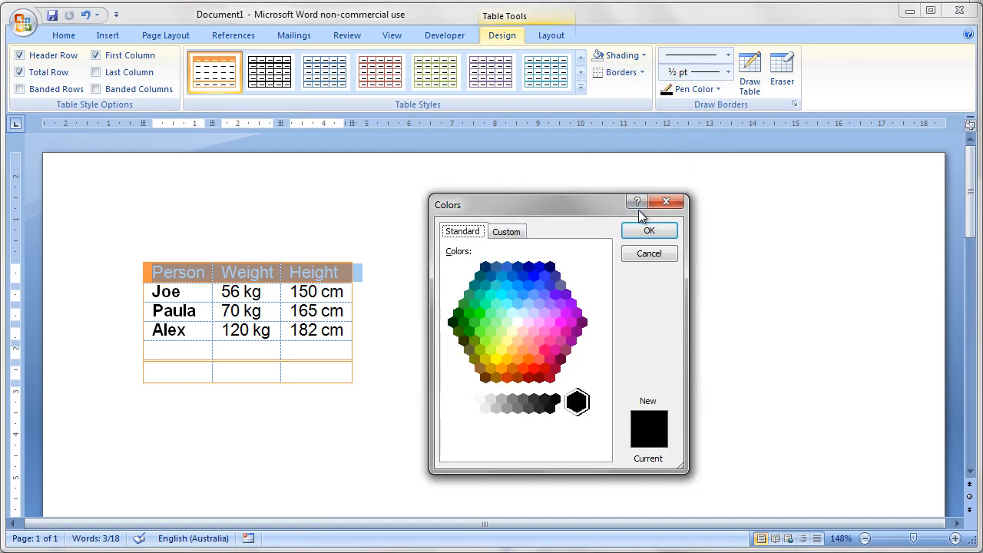
{"action": "left_click", "coordinate": [471, 325]}
{"action": "left_click", "coordinate": [463, 322]}
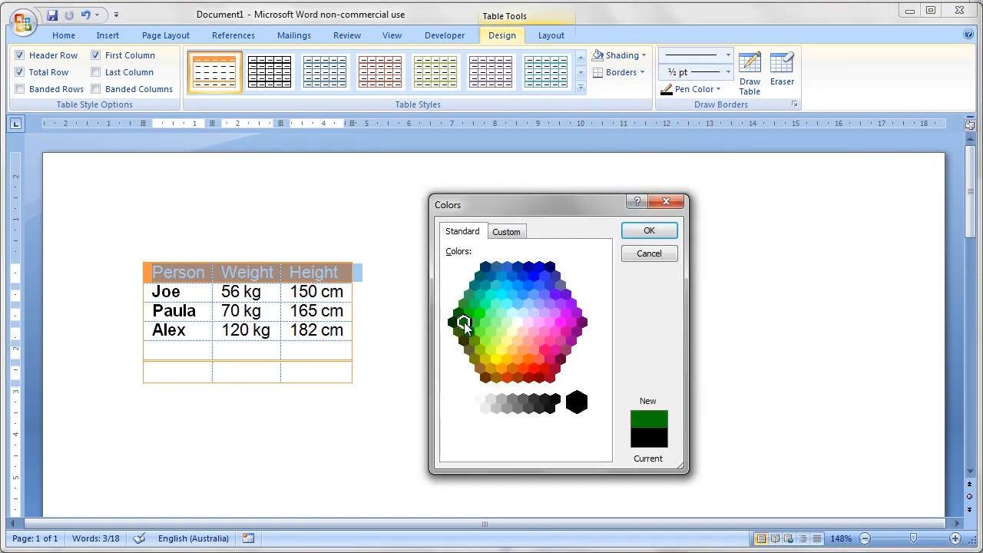
{"action": "left_click", "coordinate": [509, 232]}
{"action": "left_click", "coordinate": [515, 396]}
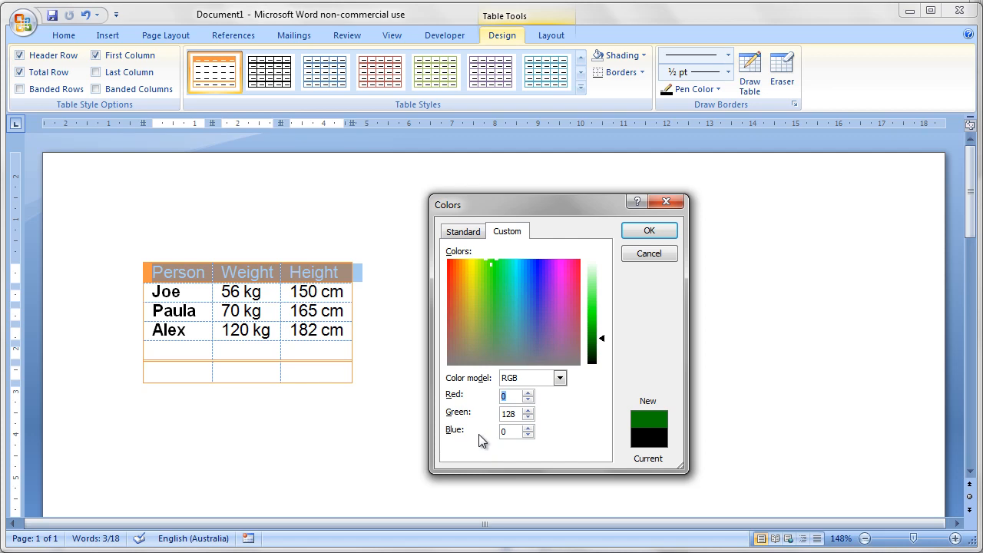
{"action": "key", "text": "Tab"}
{"action": "type", "text": "24"}
{"action": "key", "text": "Tab"}
{"action": "type", "text": "103"}
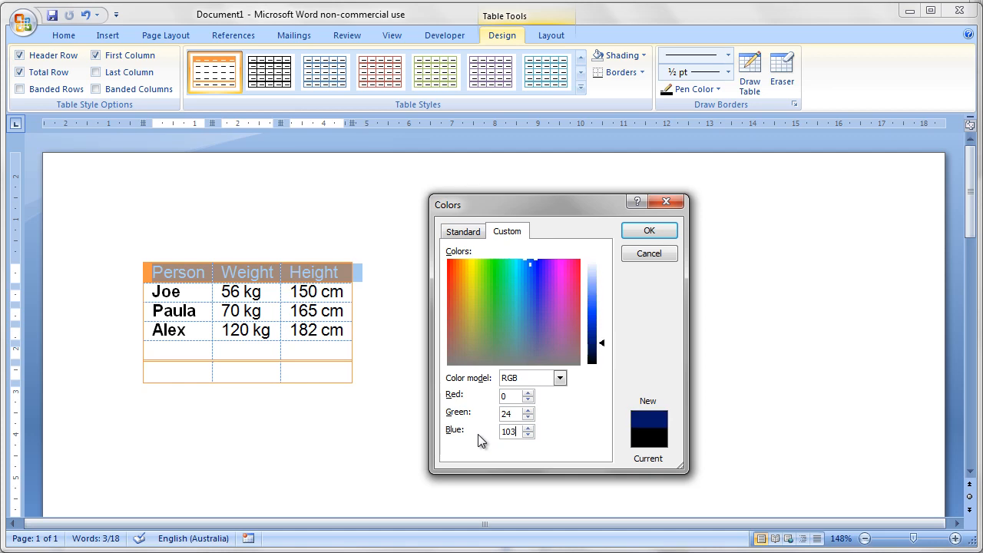
{"action": "left_click", "coordinate": [638, 228]}
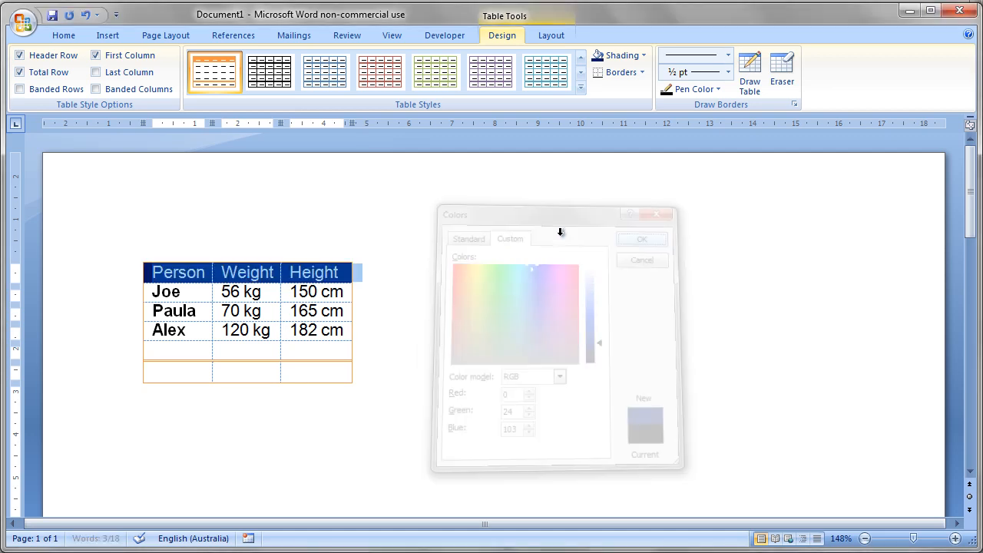
{"action": "left_click", "coordinate": [265, 338]}
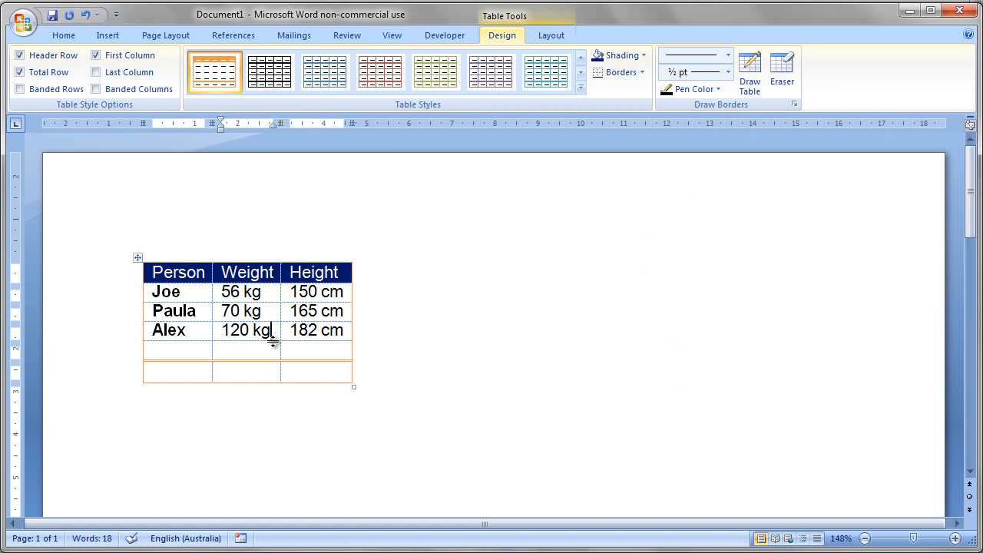
Select the whole table and look through the border options available for it.
{"action": "left_click", "coordinate": [137, 258]}
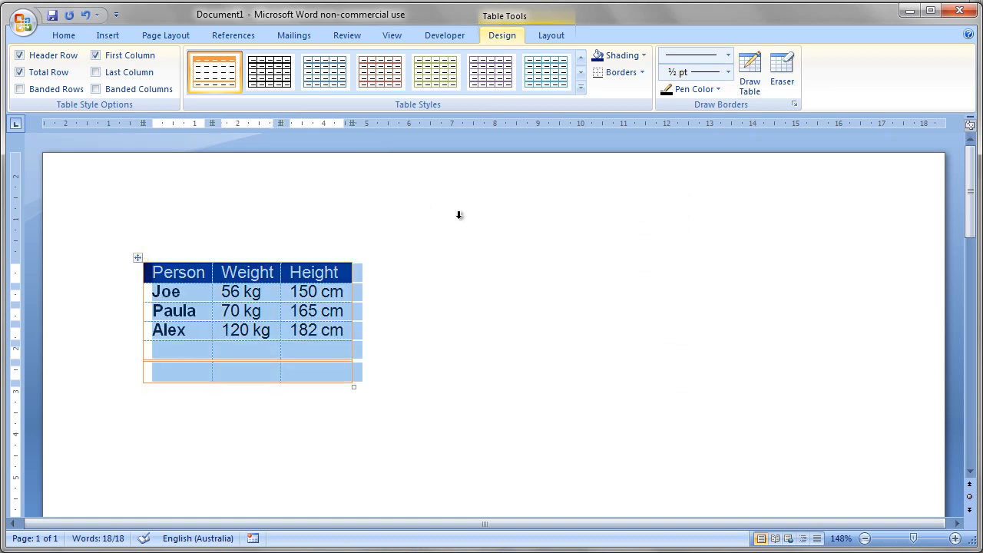
{"action": "left_click", "coordinate": [642, 73]}
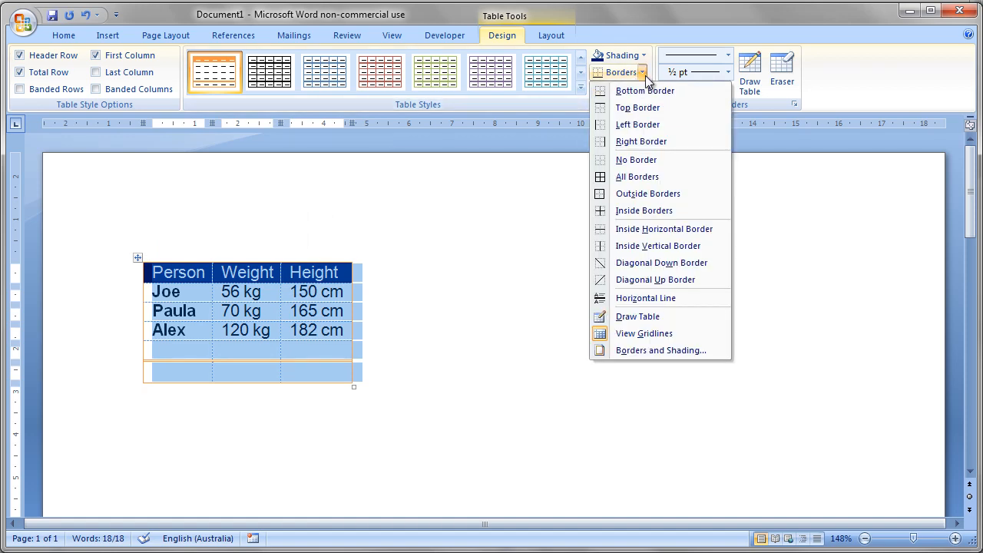
{"action": "left_click", "coordinate": [224, 347]}
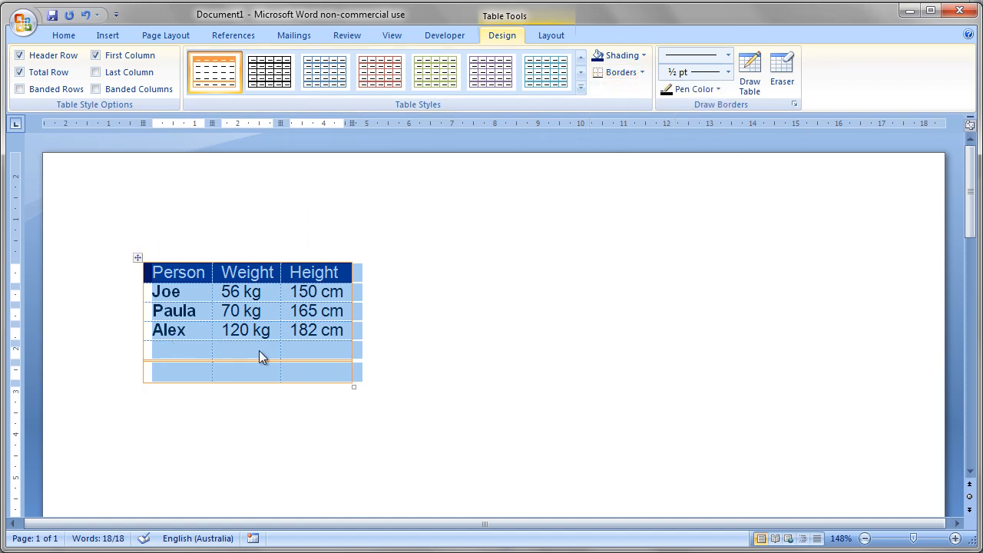
{"action": "left_click", "coordinate": [258, 350]}
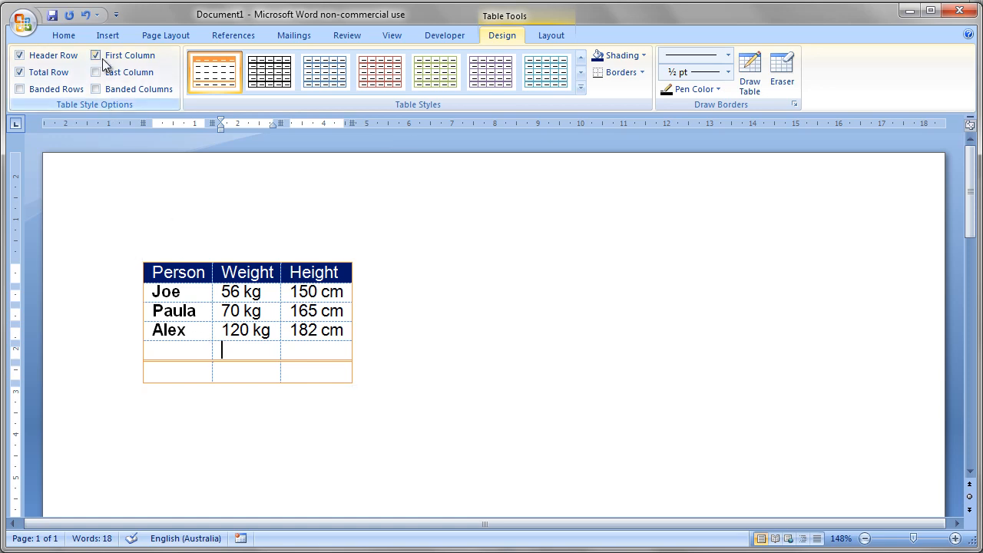
Add Print Preview to the Quick Access Toolbar and use it to check how the table prints.
{"action": "left_click", "coordinate": [116, 14]}
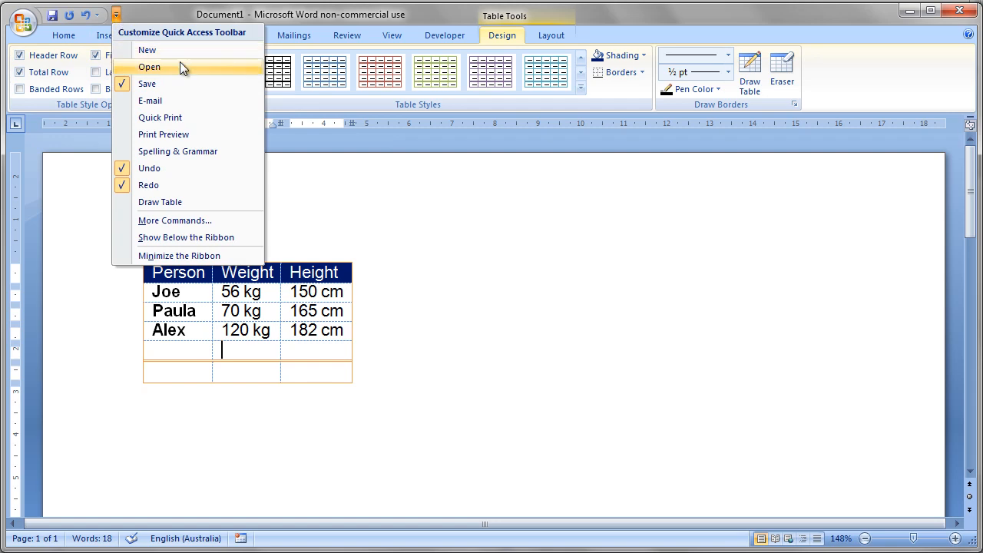
{"action": "left_click", "coordinate": [160, 134]}
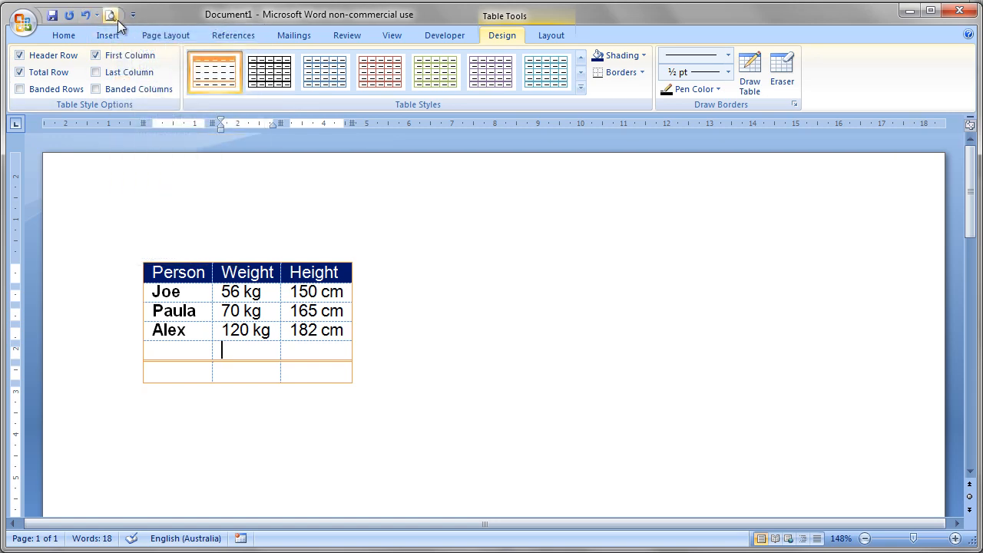
{"action": "left_click", "coordinate": [110, 16]}
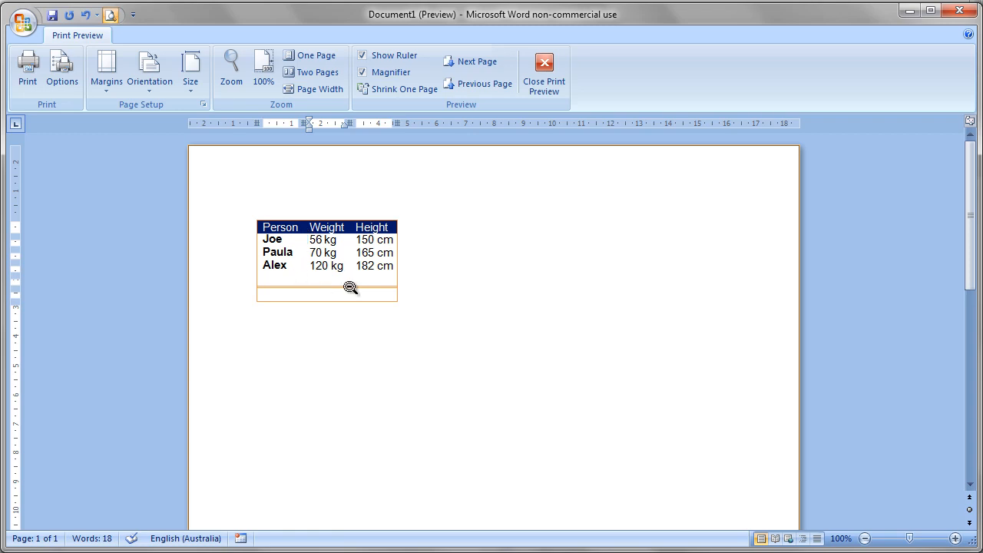
{"action": "left_click", "coordinate": [542, 70]}
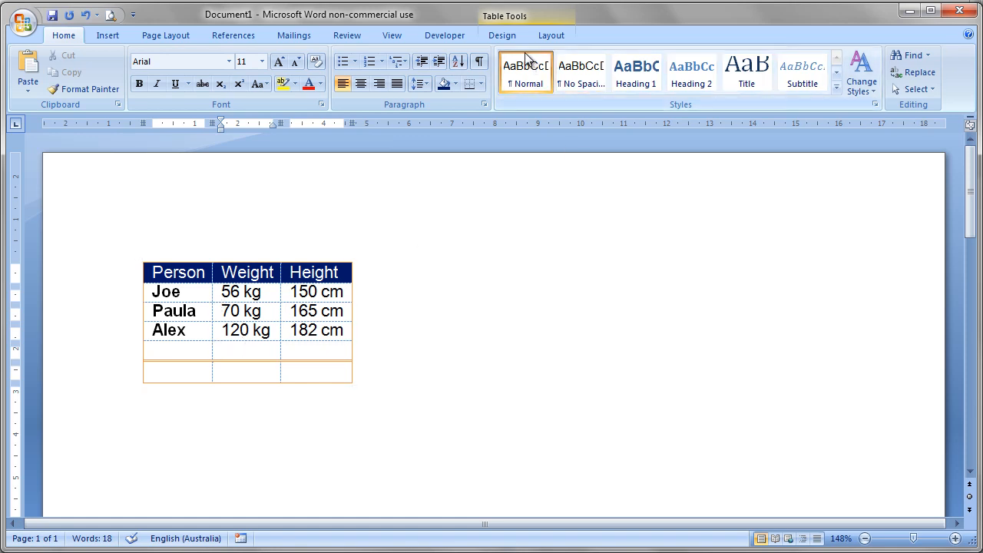
{"action": "left_click", "coordinate": [551, 36]}
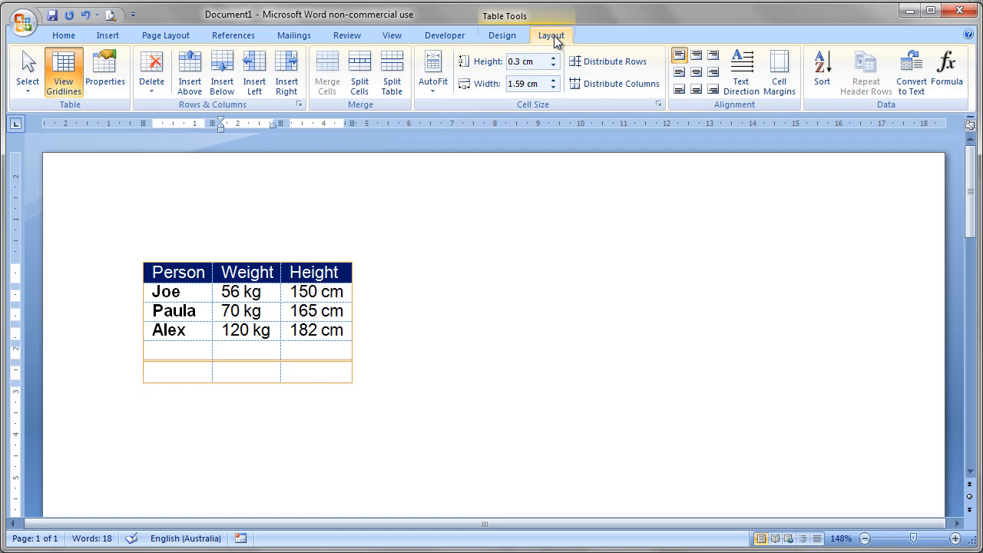
{"action": "left_click", "coordinate": [517, 32]}
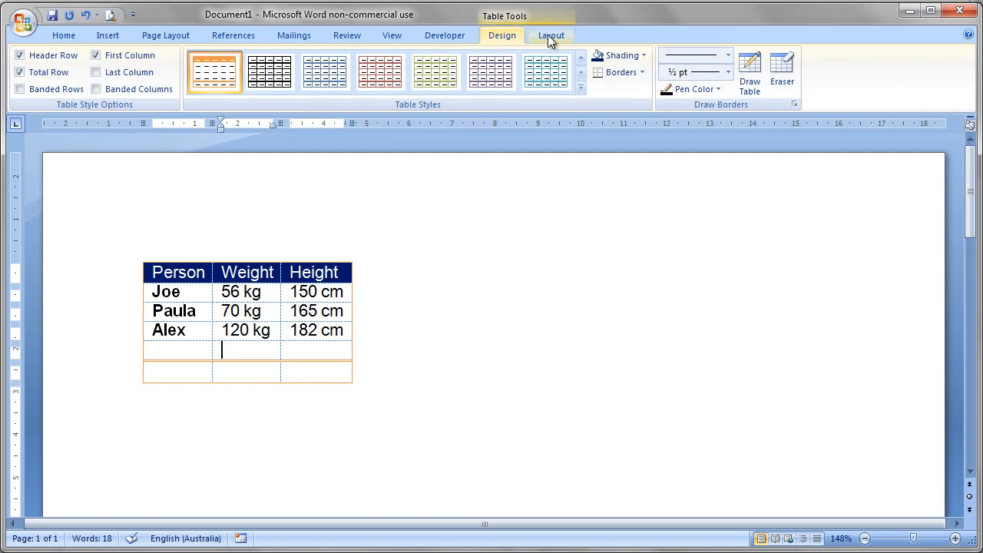
{"action": "left_click", "coordinate": [548, 36]}
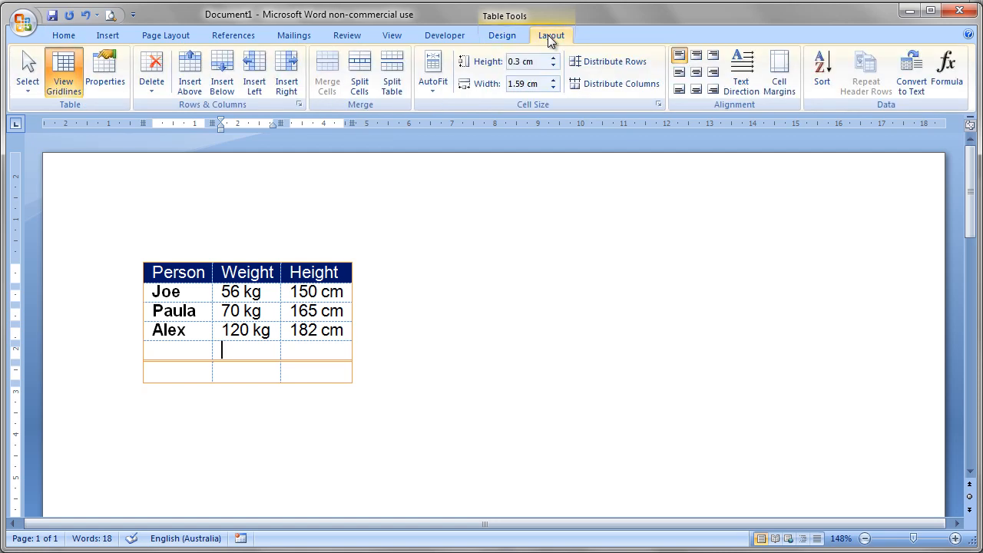
{"action": "left_click", "coordinate": [510, 36]}
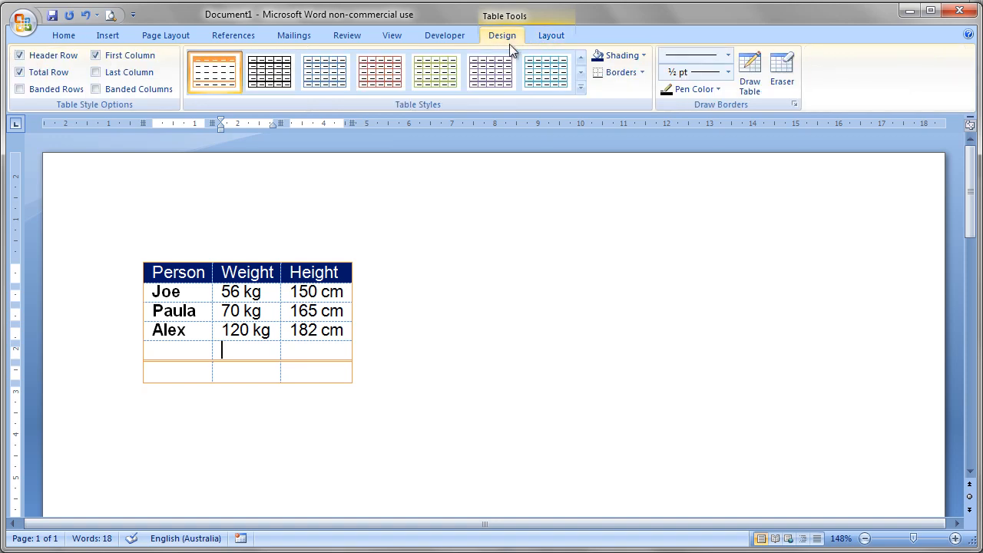
Hide the table's gridlines.
{"action": "left_click", "coordinate": [135, 258]}
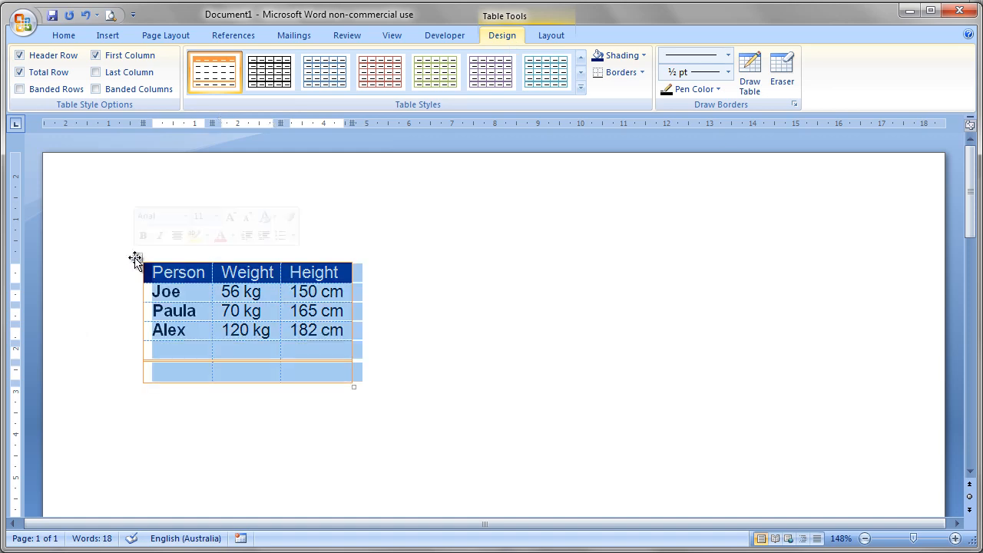
{"action": "left_click", "coordinate": [642, 72]}
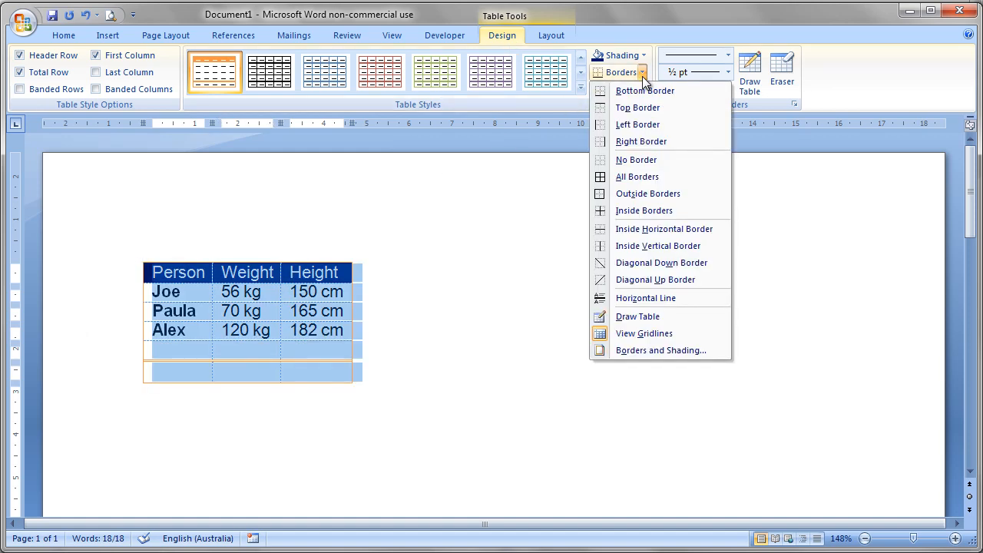
{"action": "left_click", "coordinate": [604, 335]}
{"action": "left_click", "coordinate": [240, 347]}
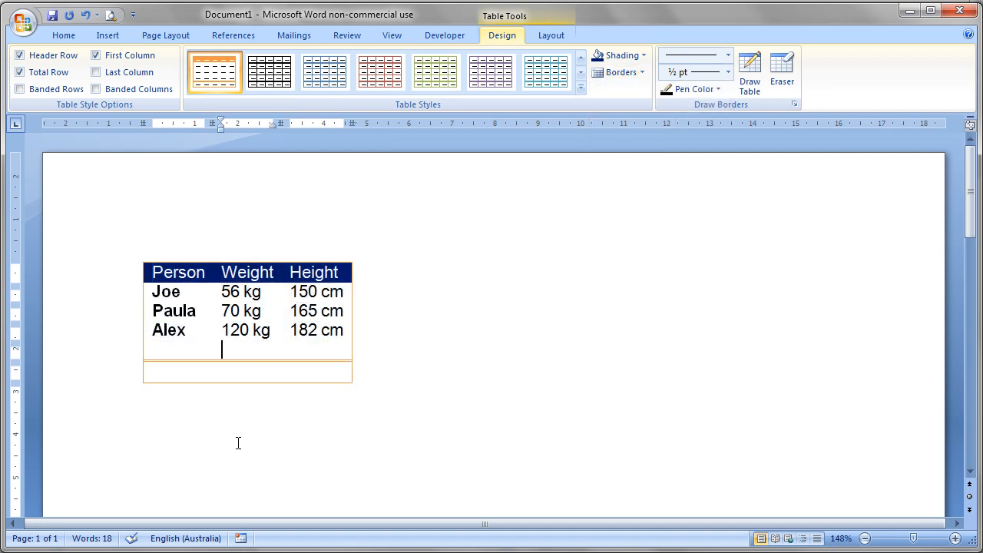
Show the table's gridlines again, then toggle them off and back on.
{"action": "left_click", "coordinate": [142, 257]}
{"action": "left_click", "coordinate": [621, 77]}
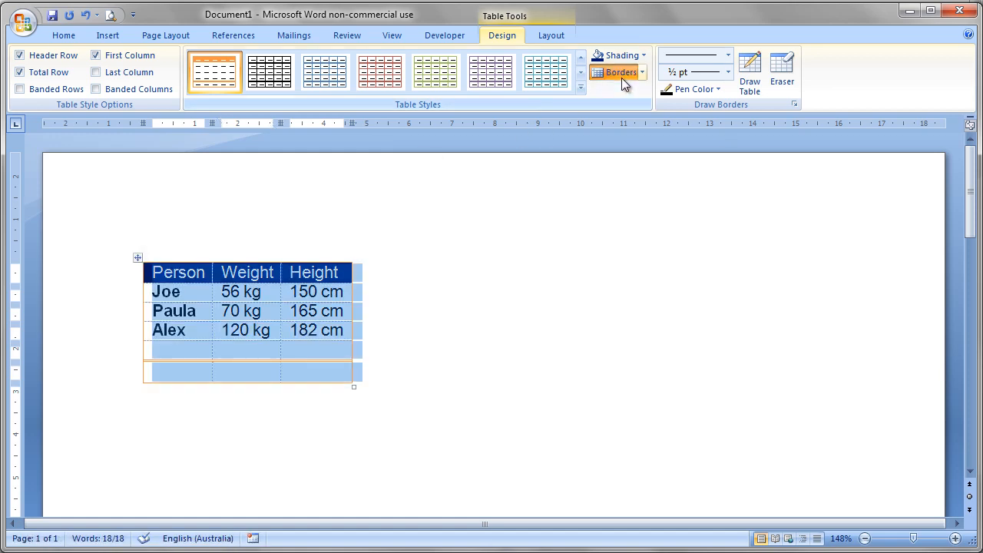
{"action": "left_click", "coordinate": [641, 75]}
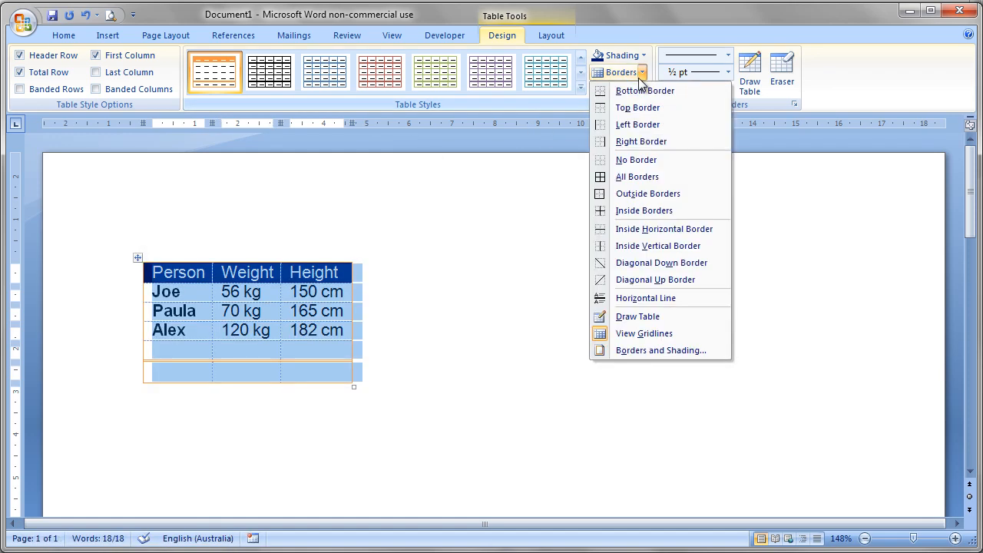
{"action": "left_click", "coordinate": [614, 338]}
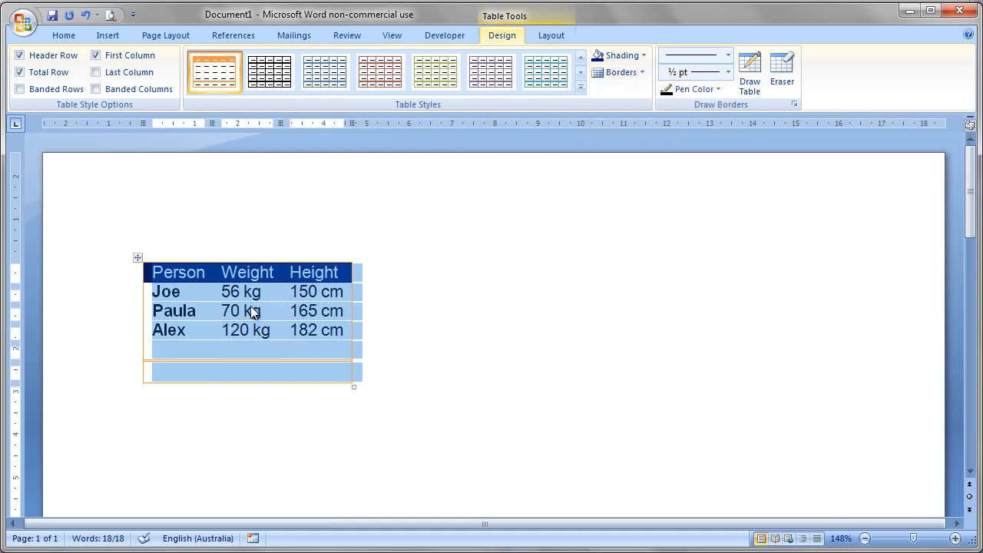
{"action": "left_click", "coordinate": [631, 76]}
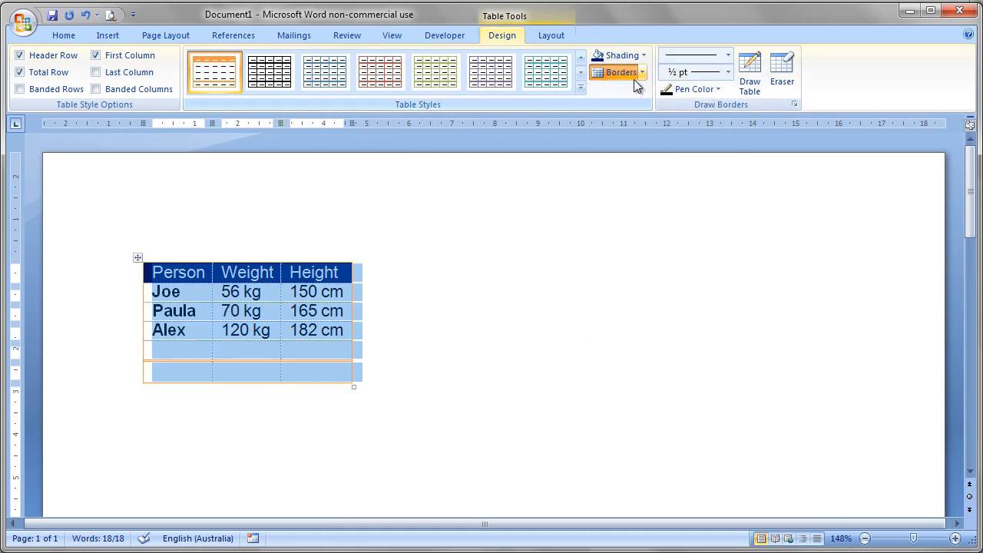
{"action": "left_click", "coordinate": [232, 347]}
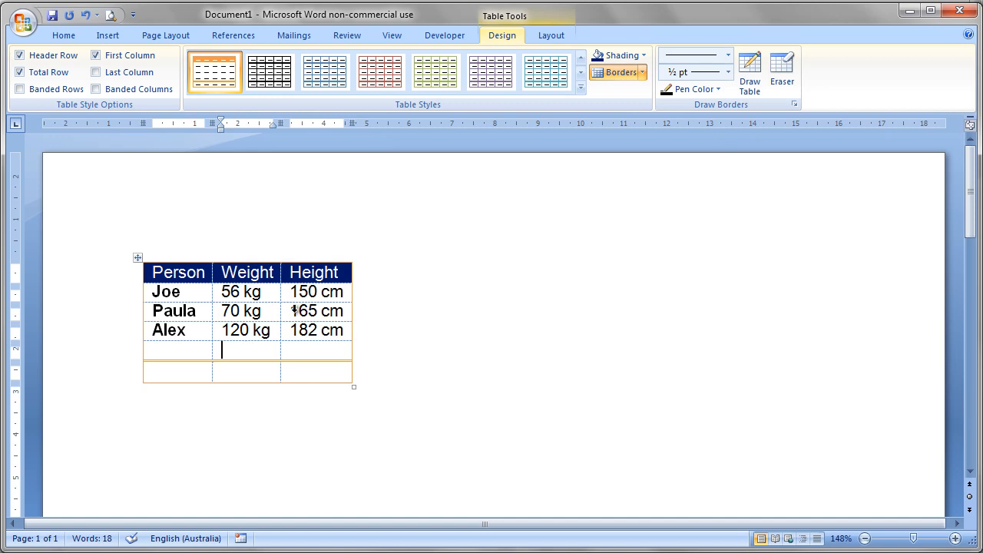
Add a bottom and a top border to the Weight column's empty cell directly below the 120 kg row.
{"action": "left_click", "coordinate": [643, 73]}
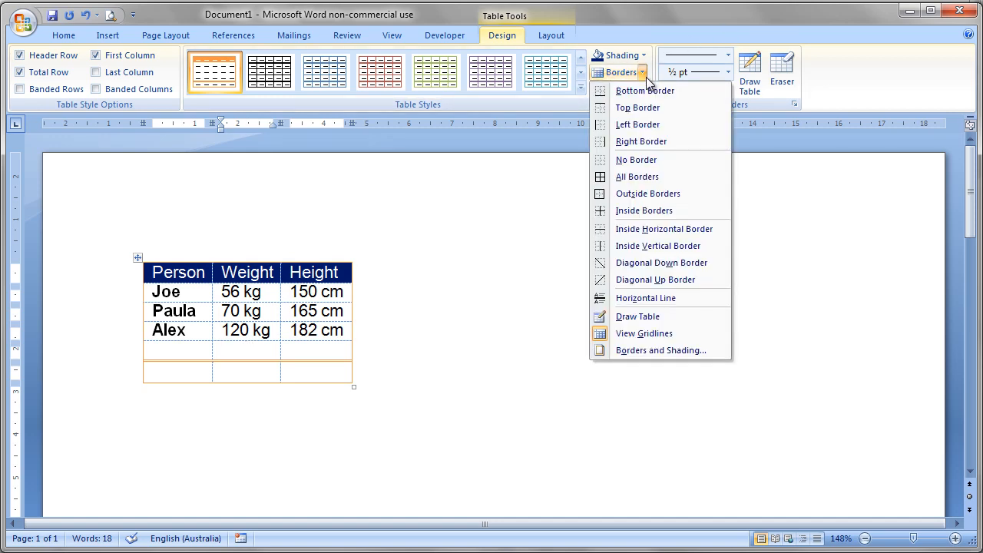
{"action": "left_click", "coordinate": [646, 91]}
{"action": "left_click", "coordinate": [643, 73]}
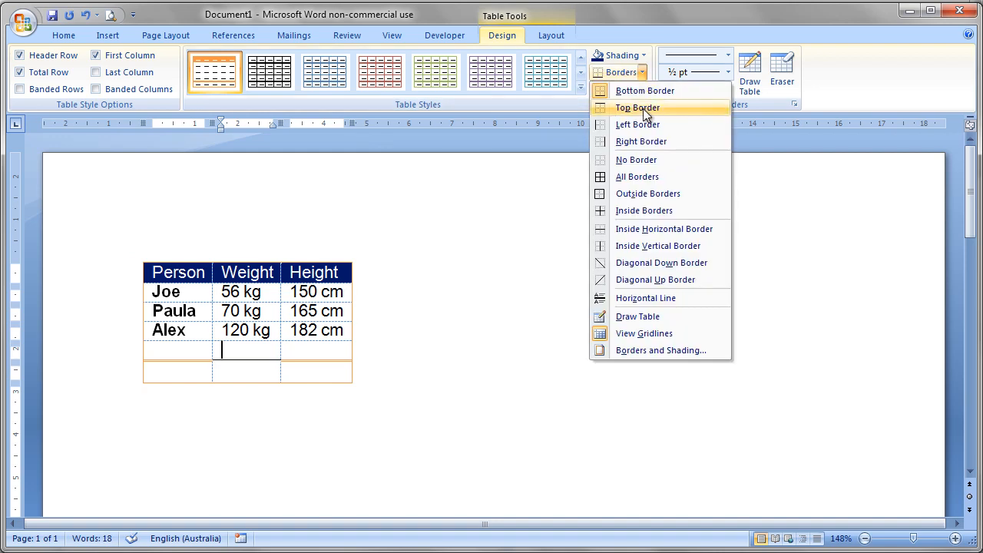
{"action": "left_click", "coordinate": [623, 105]}
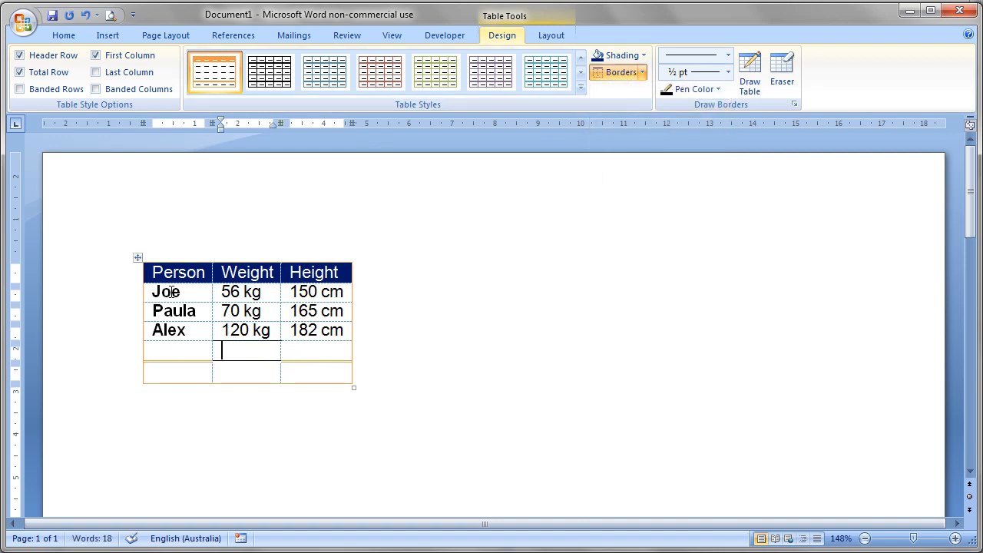
Apply a bottom border to the whole table.
{"action": "left_click", "coordinate": [138, 258]}
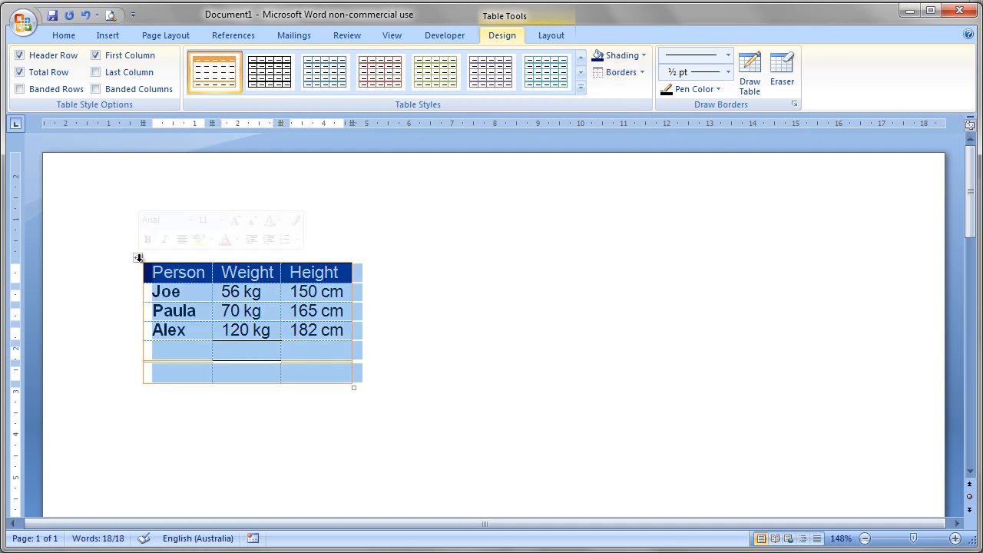
{"action": "left_click", "coordinate": [643, 73]}
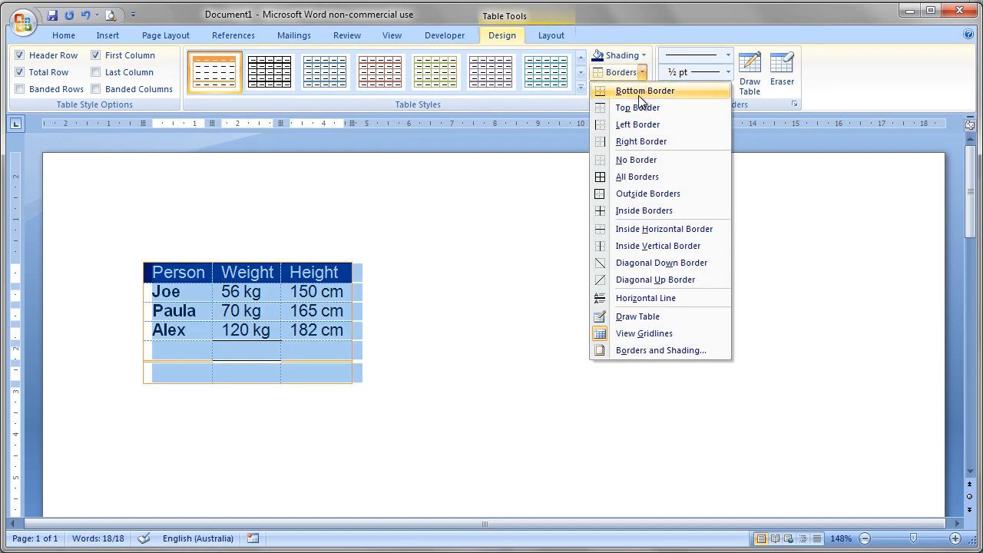
{"action": "left_click", "coordinate": [638, 91]}
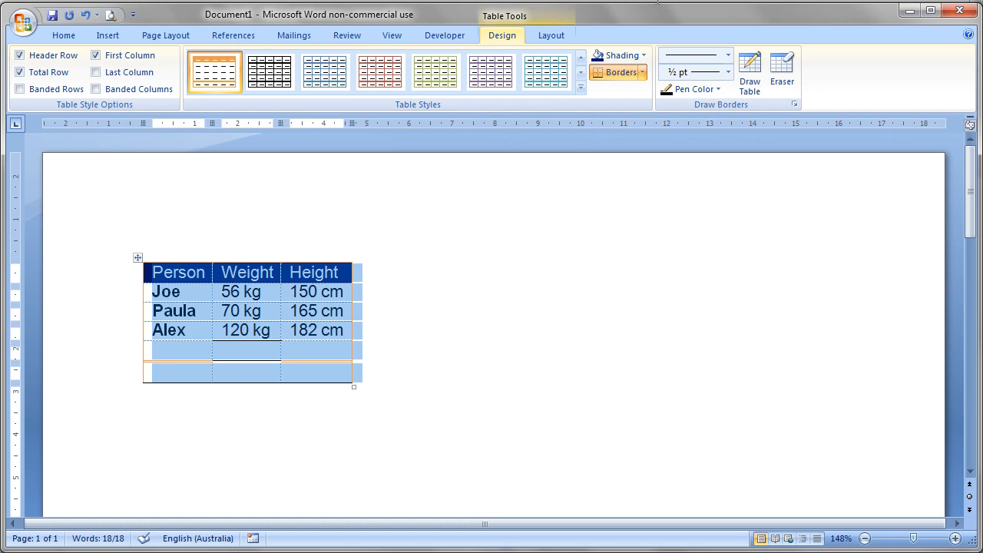
Try all borders on the whole table, then undo them.
{"action": "left_click", "coordinate": [642, 72]}
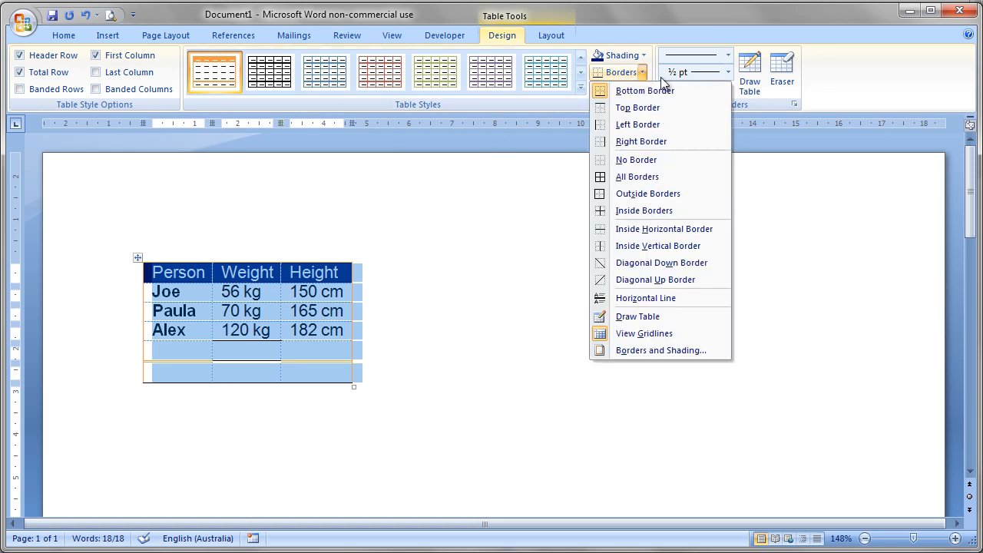
{"action": "left_click", "coordinate": [637, 177]}
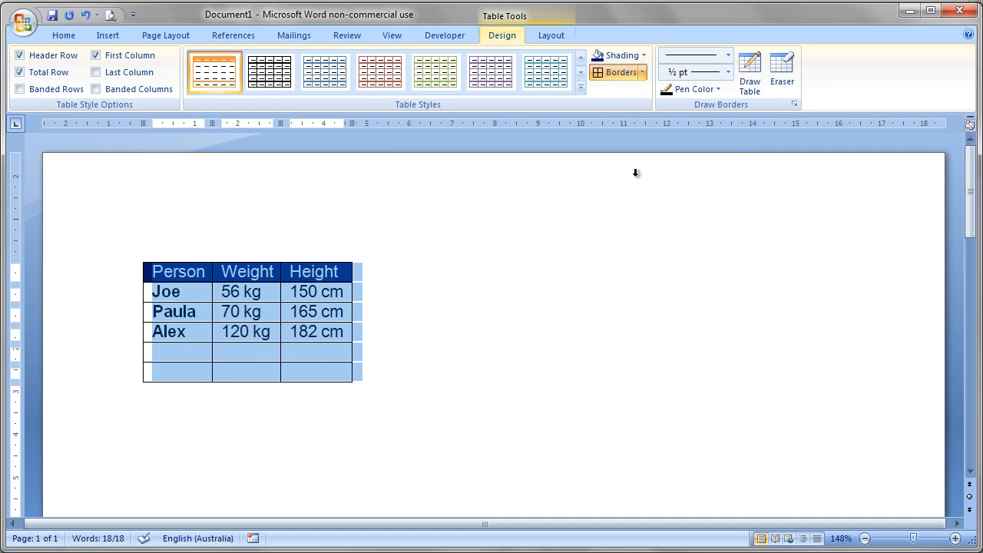
{"action": "key", "text": "ctrl+z"}
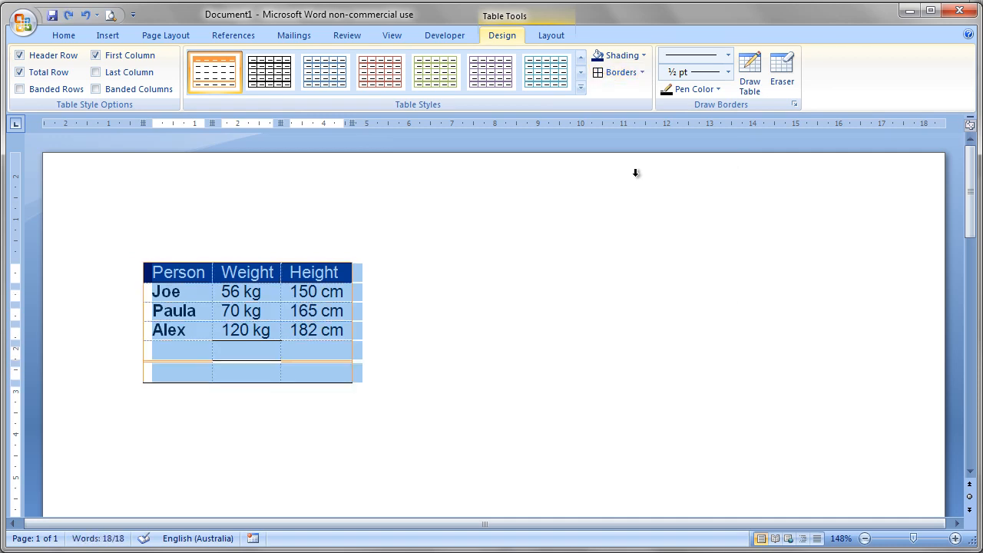
Try outside borders and inside borders on the whole table, then undo both.
{"action": "left_click", "coordinate": [643, 72]}
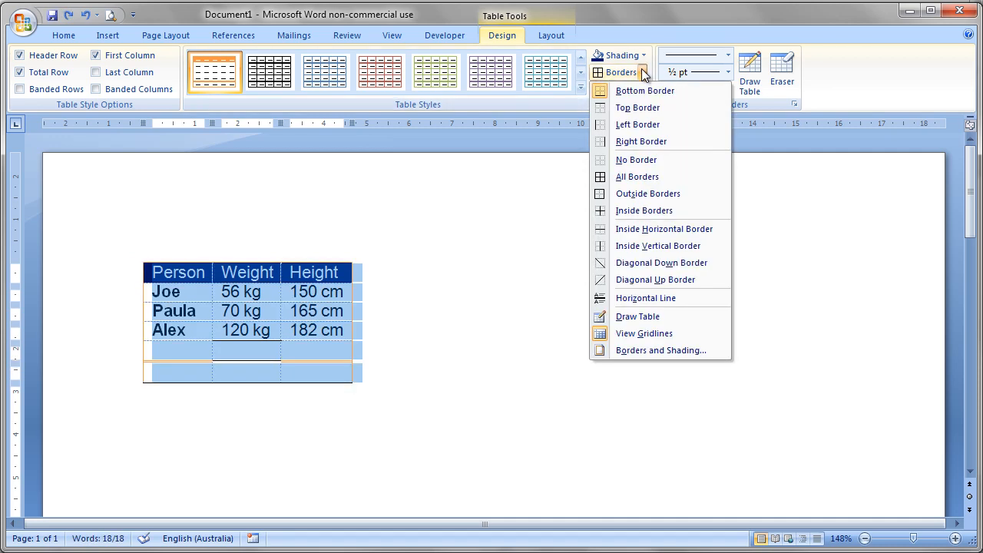
{"action": "left_click", "coordinate": [635, 194]}
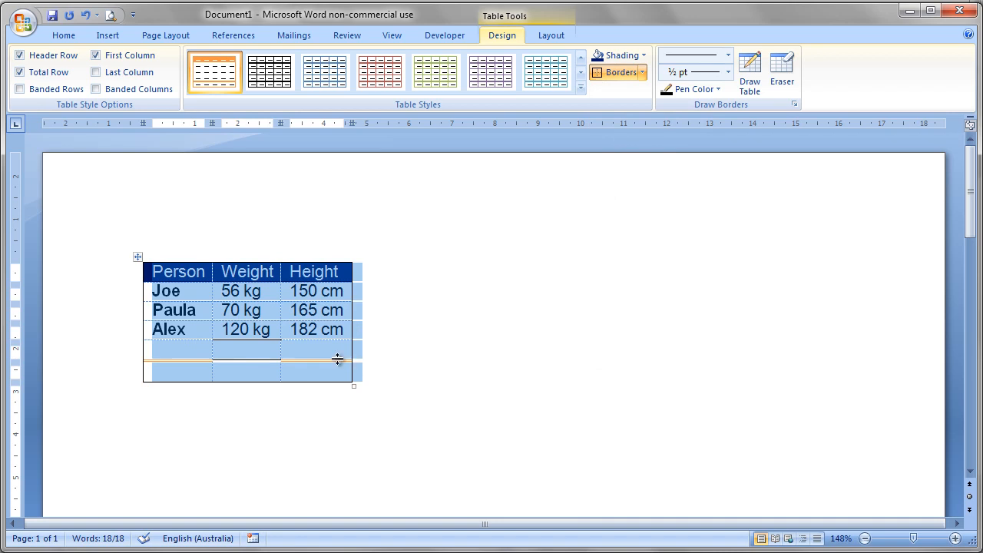
{"action": "left_click", "coordinate": [642, 72]}
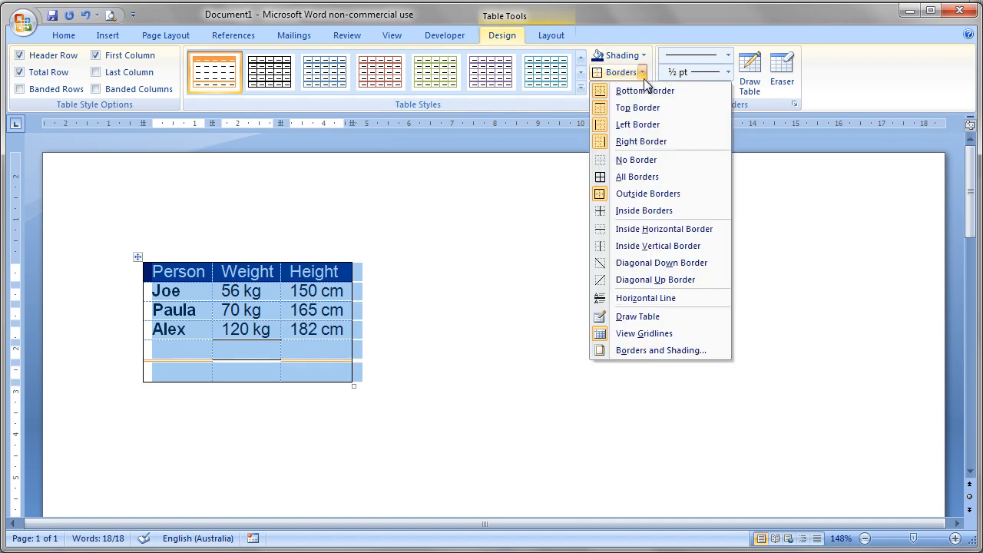
{"action": "left_click", "coordinate": [642, 212]}
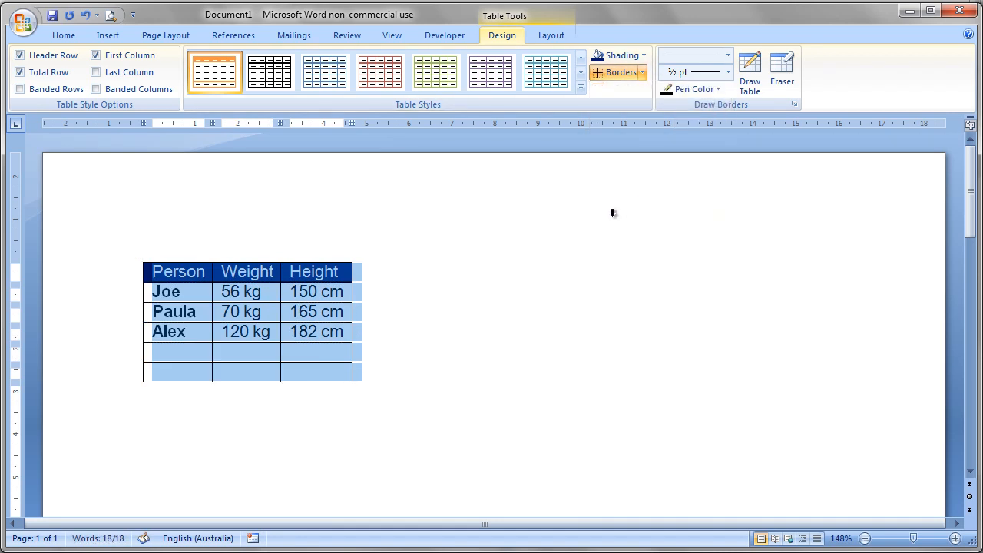
{"action": "key", "text": "ctrl+z"}
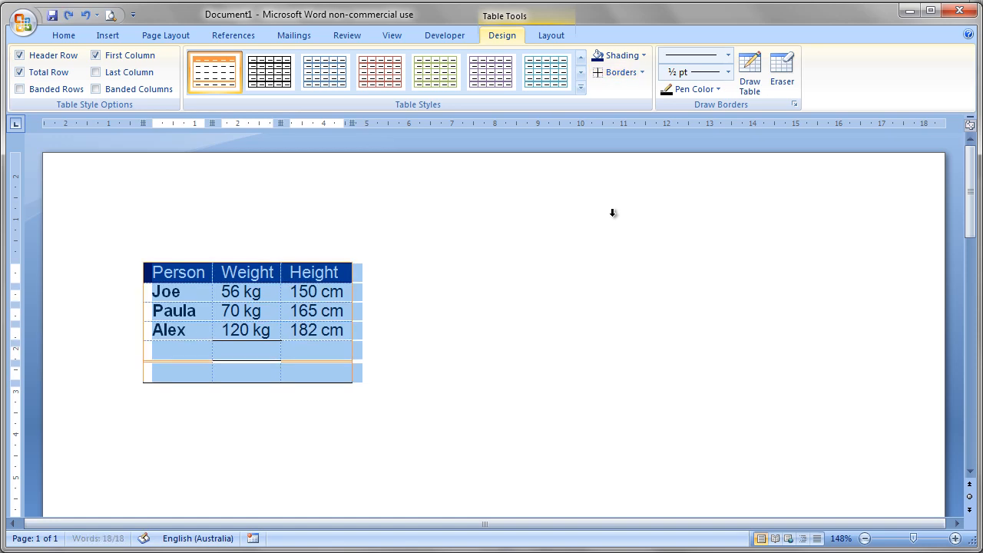
Try inside horizontal borders on the selected table.
{"action": "left_click", "coordinate": [642, 73]}
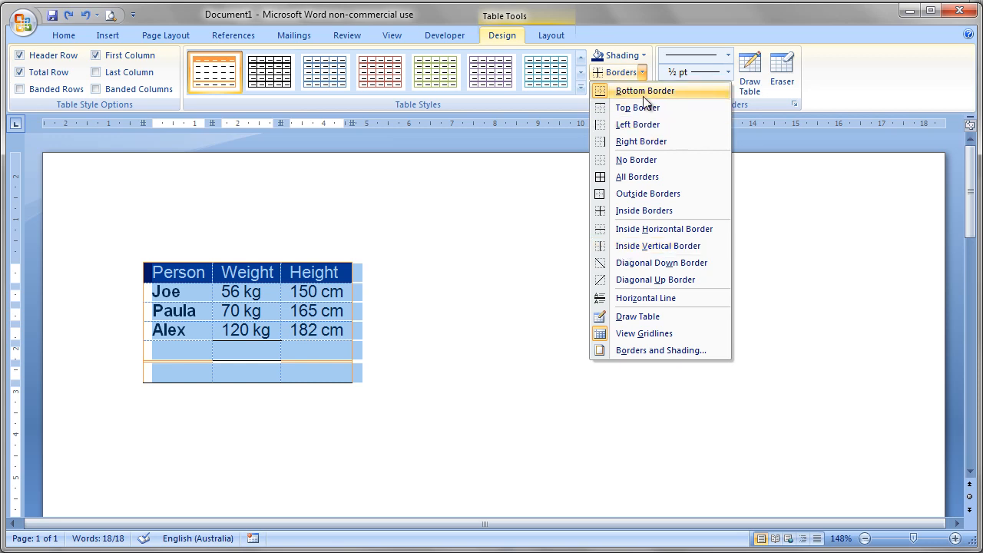
{"action": "left_click", "coordinate": [677, 231]}
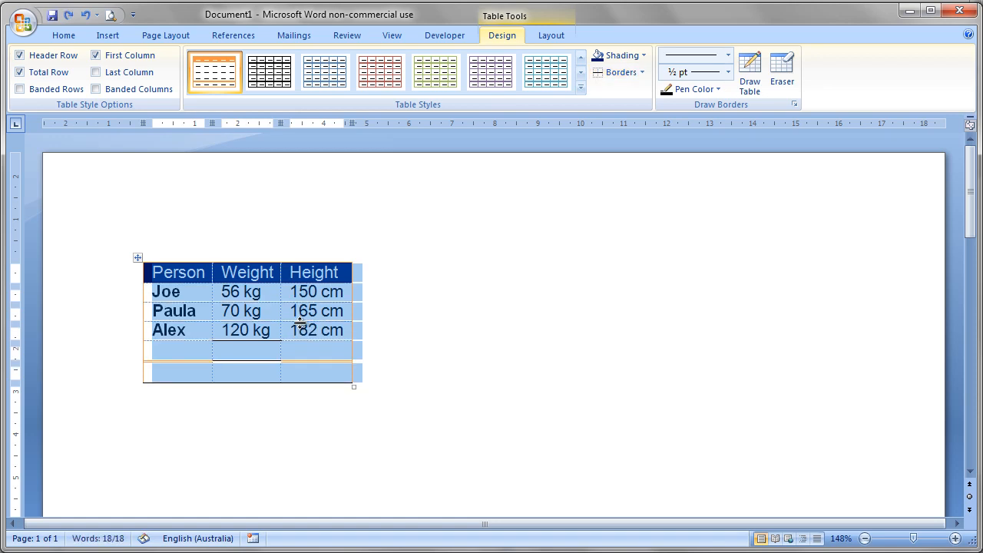
Add a bottom border to the first empty row and to the 120 kg row above it.
{"action": "left_click", "coordinate": [194, 353]}
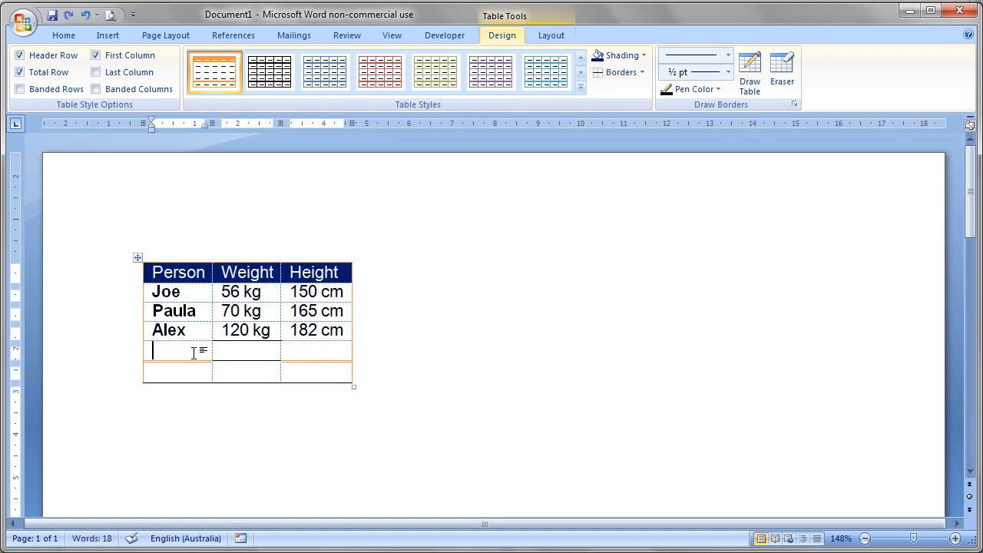
{"action": "left_click", "coordinate": [136, 355]}
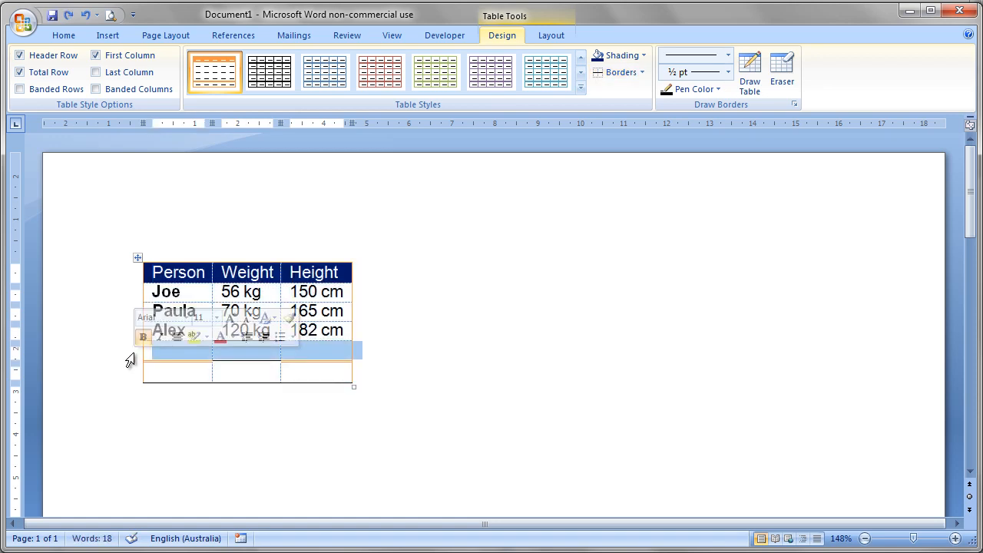
{"action": "left_click", "coordinate": [642, 72]}
{"action": "left_click", "coordinate": [624, 90]}
{"action": "left_click", "coordinate": [129, 332]}
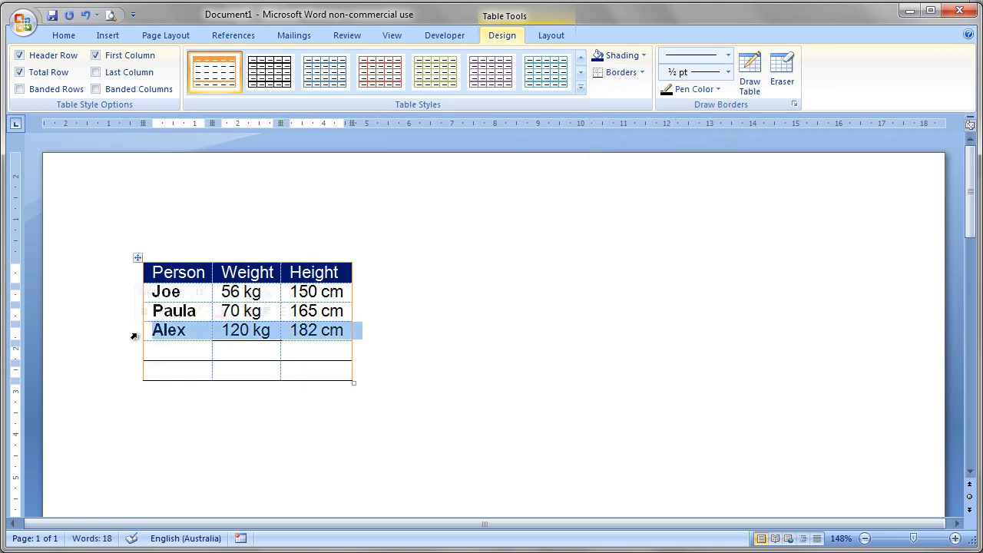
{"action": "left_click", "coordinate": [161, 311]}
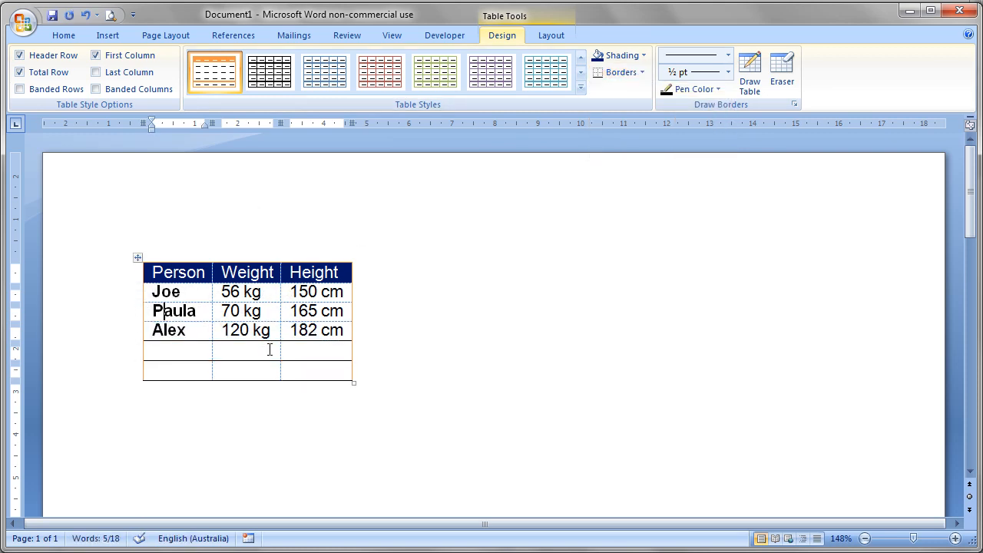
Apply inside horizontal borders to the entire table.
{"action": "left_click", "coordinate": [138, 257]}
{"action": "left_click", "coordinate": [643, 73]}
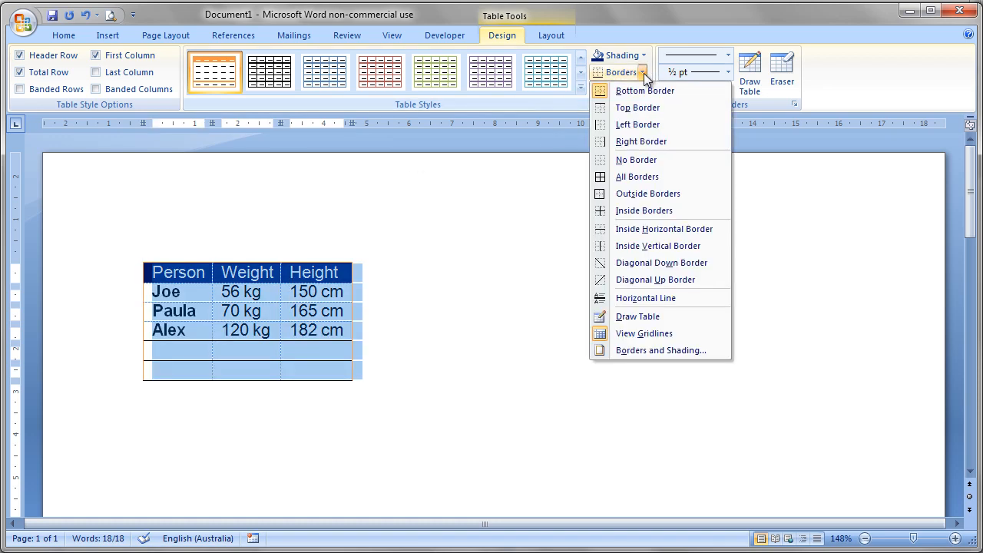
{"action": "left_click", "coordinate": [614, 229]}
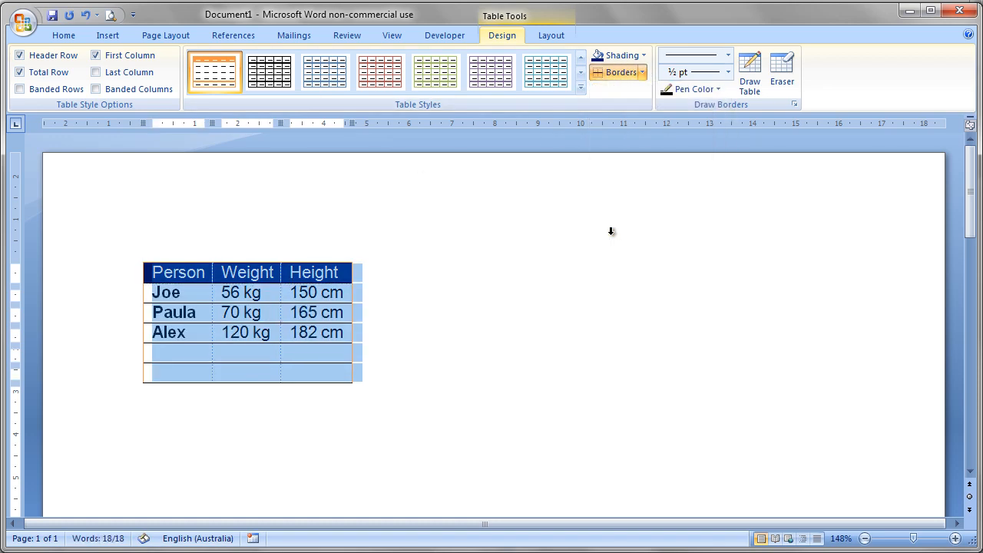
Apply a diagonal down border to all three cells of the first empty row.
{"action": "left_click", "coordinate": [642, 77]}
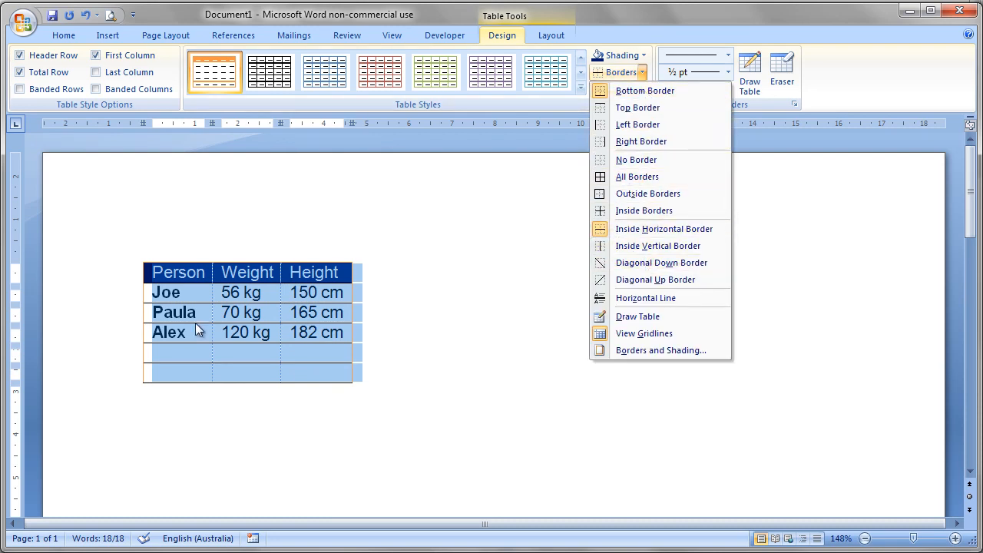
{"action": "left_click", "coordinate": [187, 352]}
{"action": "left_click", "coordinate": [174, 355]}
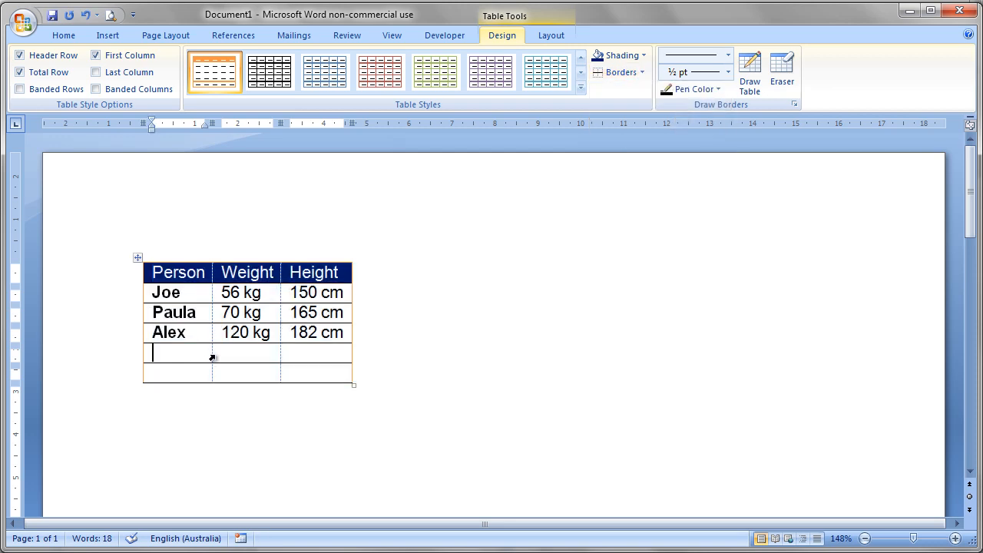
{"action": "key", "text": "shift+Right"}
{"action": "key", "text": "shift+Right"}
{"action": "key", "text": "shift+Right"}
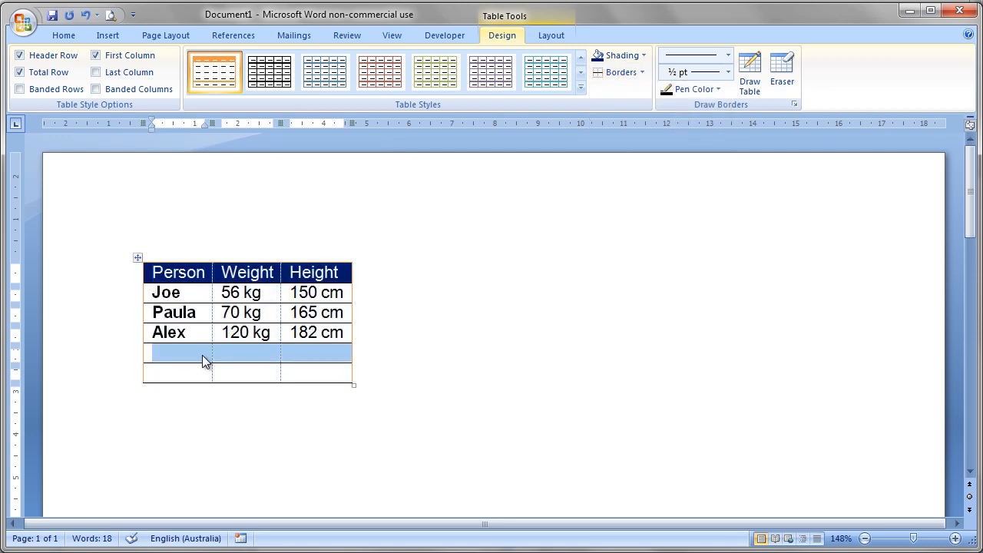
{"action": "left_click", "coordinate": [642, 72]}
{"action": "left_click", "coordinate": [642, 261]}
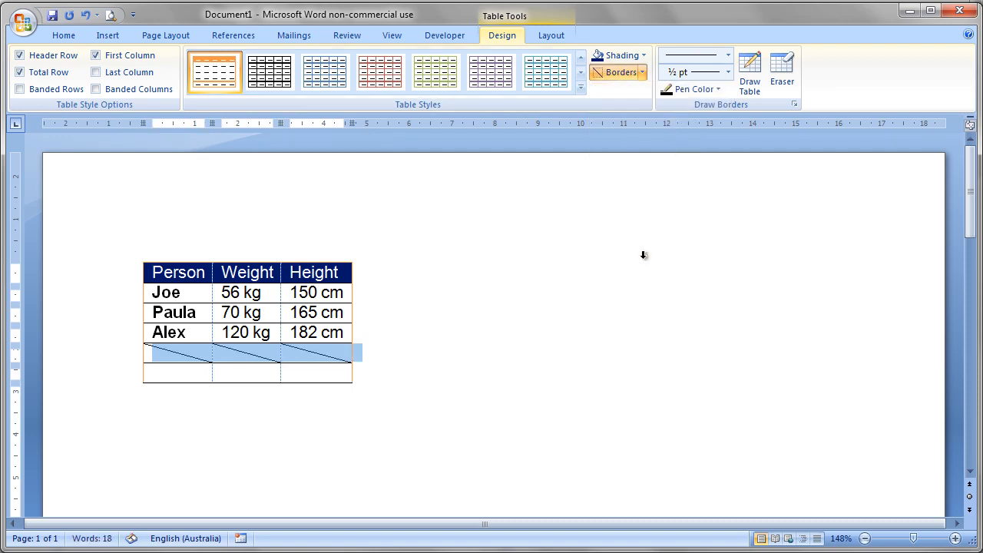
Try inserting a horizontal line in the Height column's last empty cell, undo it, and move the cursor below the table.
{"action": "left_click", "coordinate": [323, 375]}
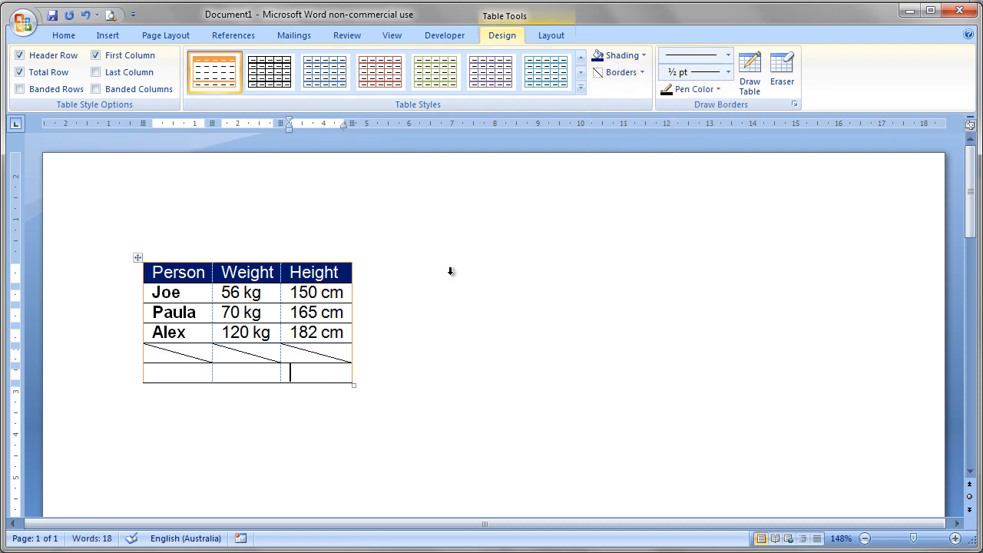
{"action": "left_click", "coordinate": [642, 72]}
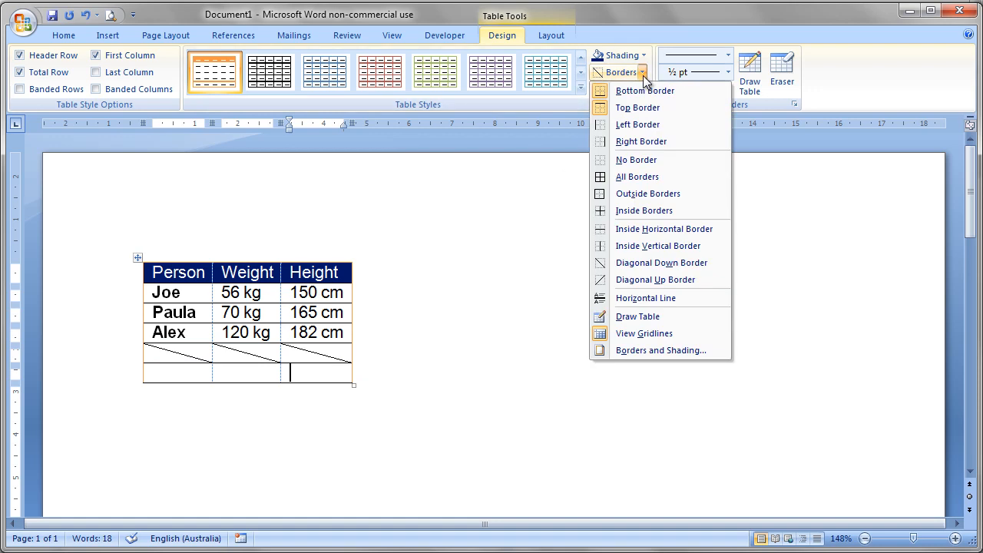
{"action": "left_click", "coordinate": [651, 299]}
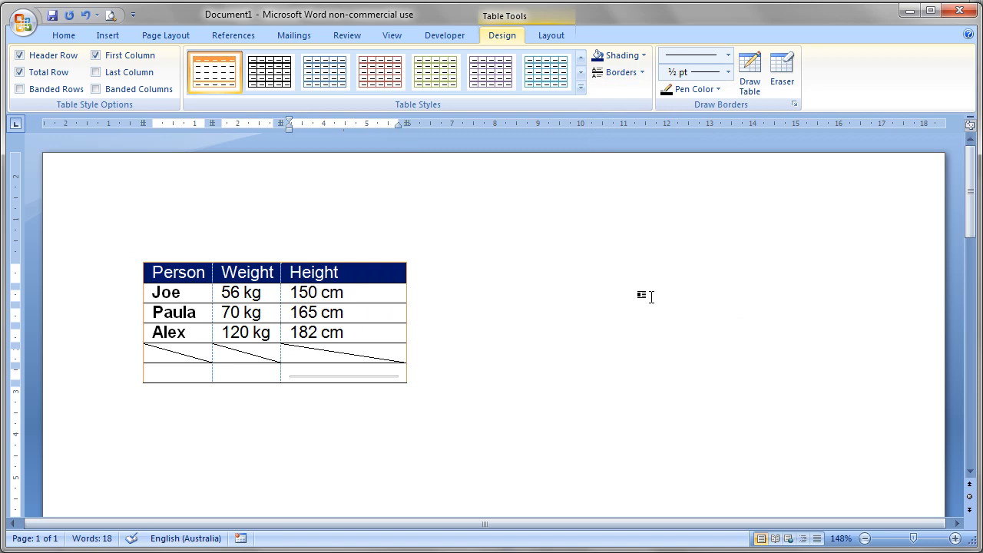
{"action": "key", "text": "ctrl+z"}
{"action": "key", "text": "Down"}
{"action": "key", "text": "Return"}
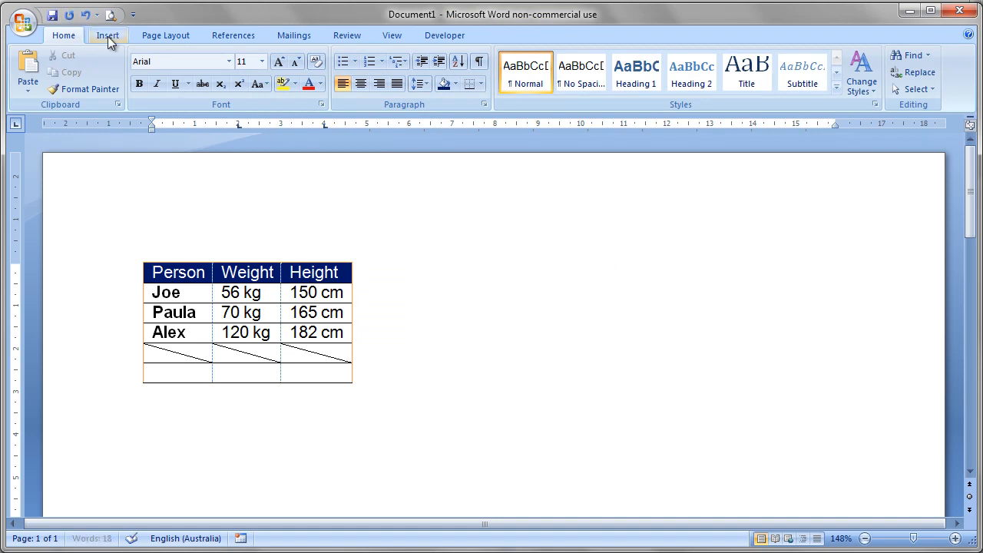
Open the Borders and Shading settings for the table and choose the Box setting.
{"action": "left_click", "coordinate": [198, 375]}
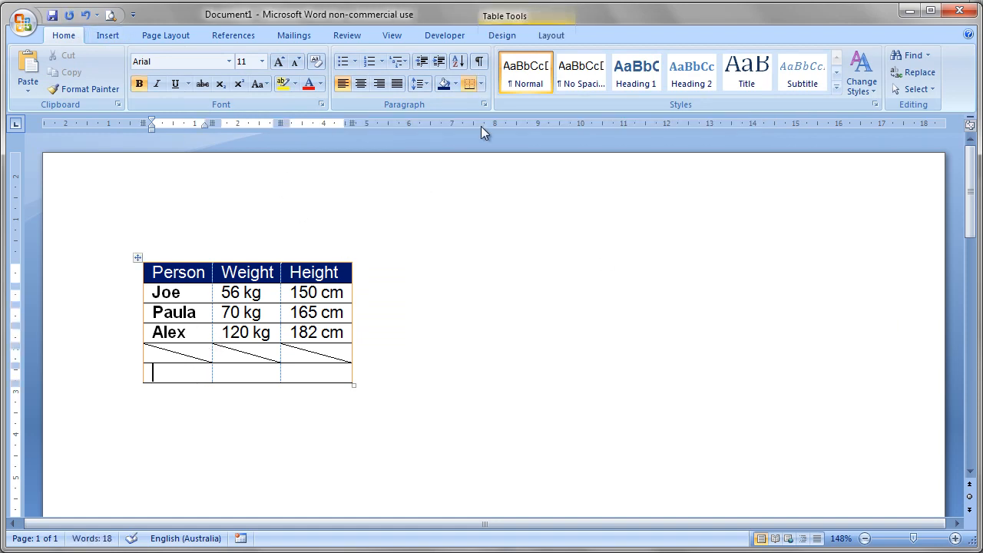
{"action": "left_click", "coordinate": [503, 35]}
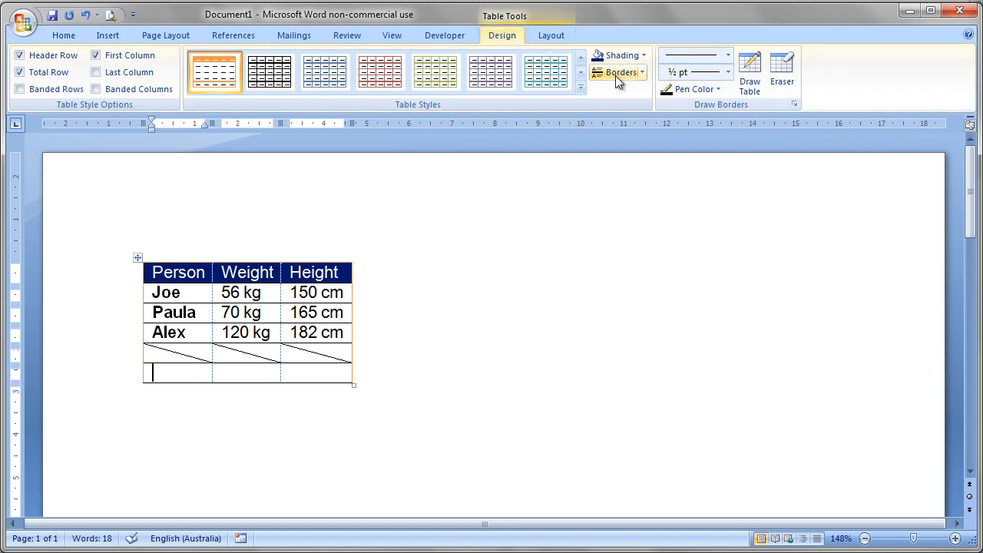
{"action": "left_click", "coordinate": [642, 72]}
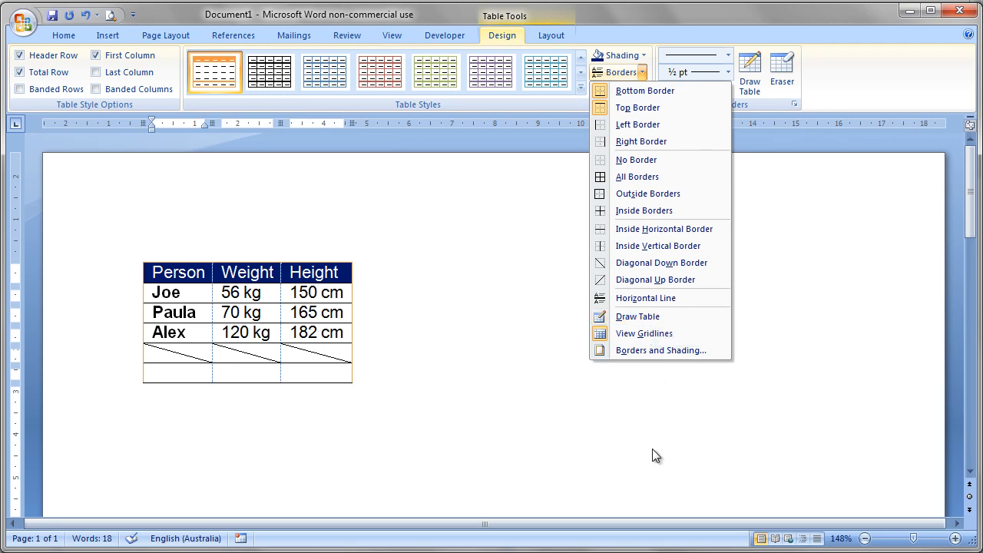
{"action": "left_click", "coordinate": [652, 350]}
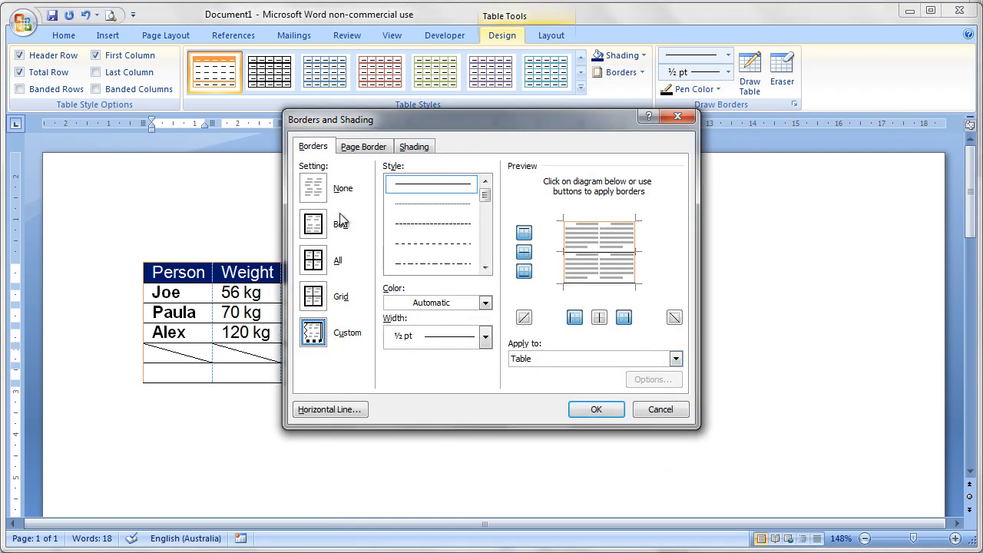
{"action": "left_click", "coordinate": [315, 225]}
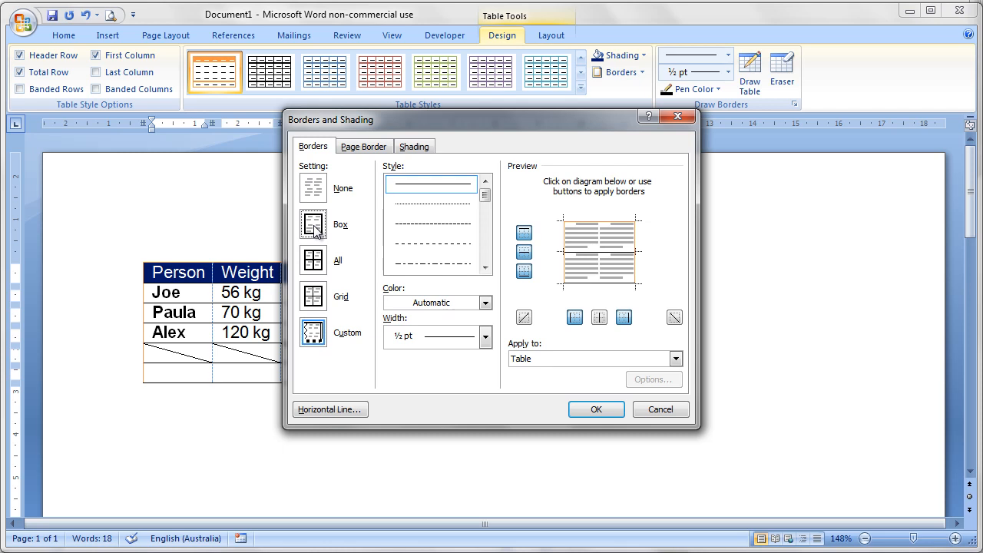
Give the box border a dashed line style with a 3 pt width and apply it to the table.
{"action": "left_click", "coordinate": [454, 304]}
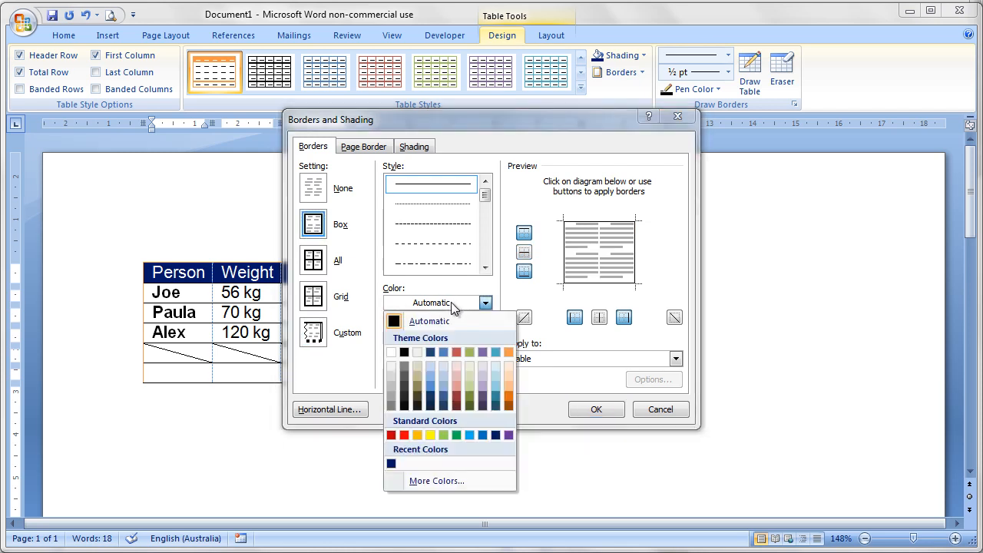
{"action": "left_click", "coordinate": [430, 401]}
{"action": "left_click", "coordinate": [421, 227]}
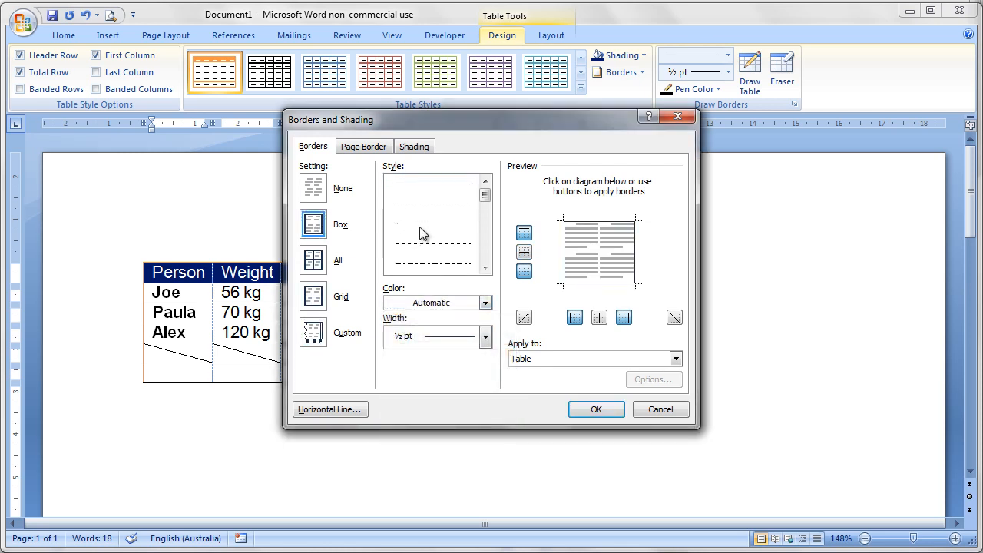
{"action": "left_click", "coordinate": [467, 342]}
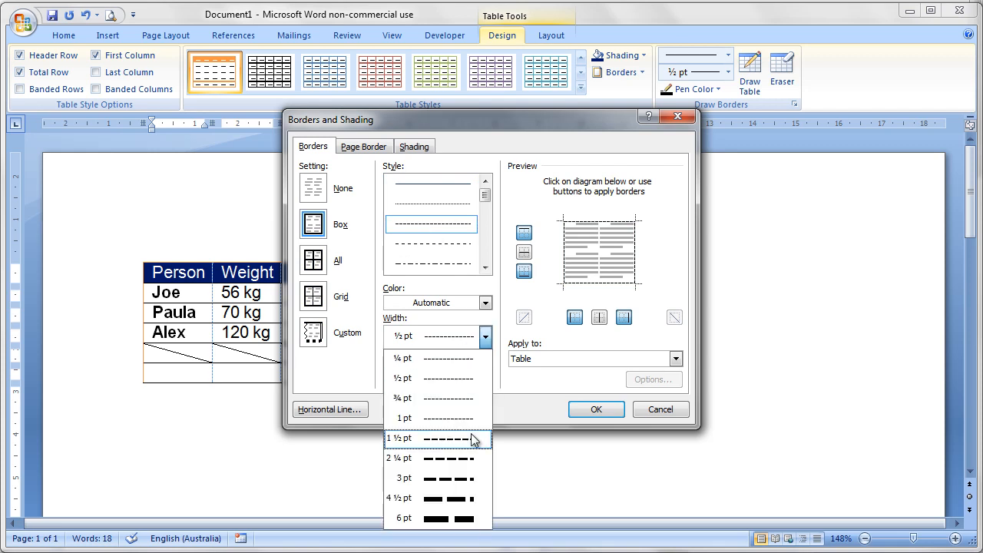
{"action": "left_click", "coordinate": [457, 475]}
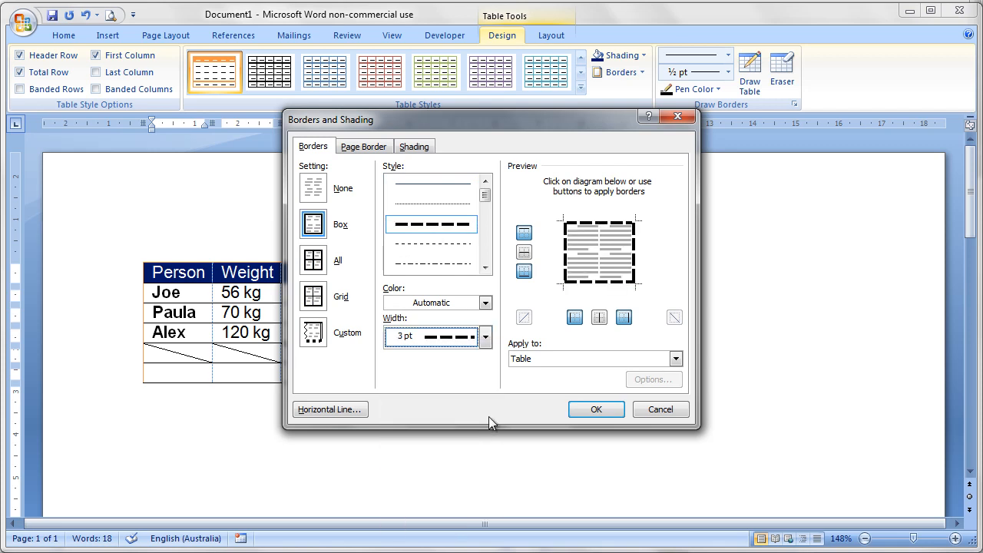
{"action": "left_click", "coordinate": [599, 411]}
{"action": "left_click", "coordinate": [208, 428]}
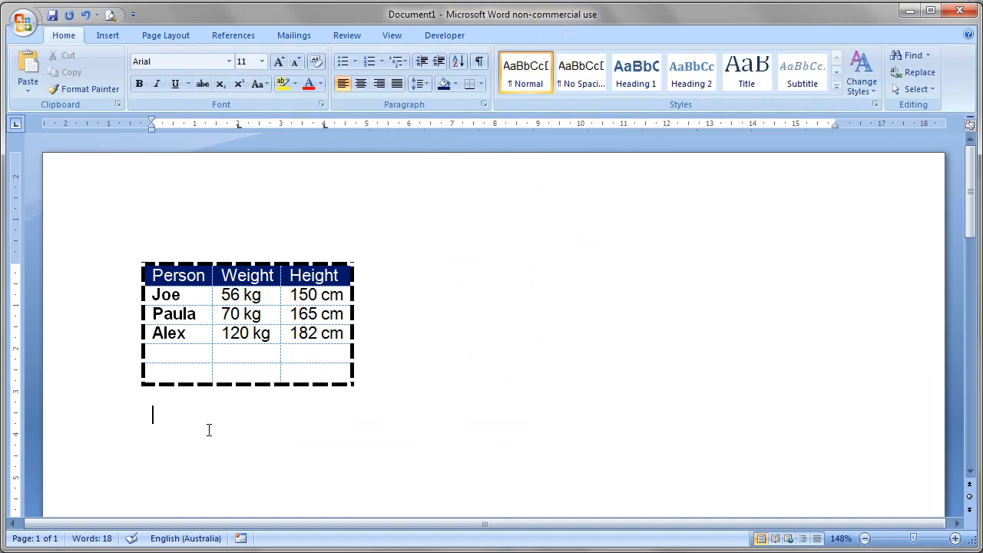
{"action": "left_click", "coordinate": [248, 369]}
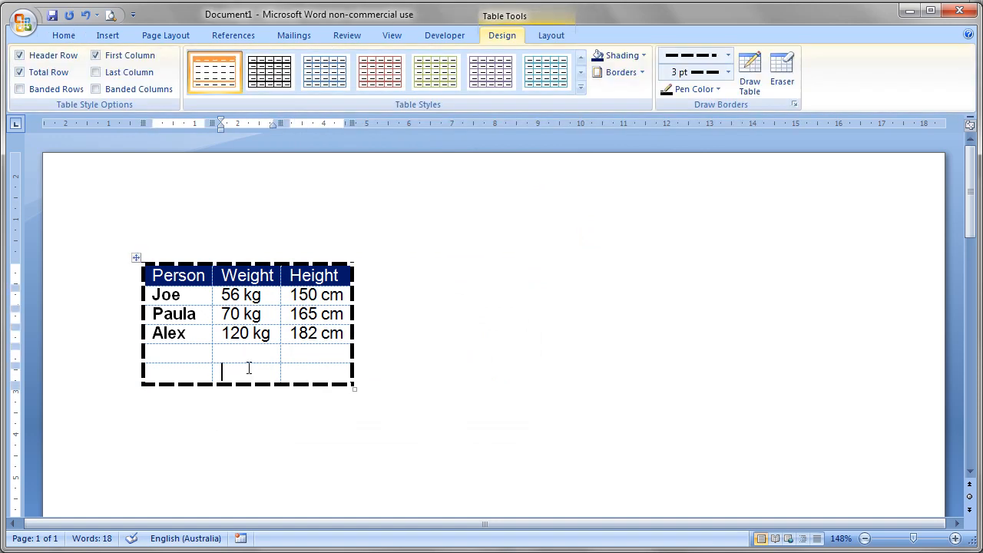
Add a Box page border with a thin solid line around the whole document.
{"action": "left_click", "coordinate": [642, 72]}
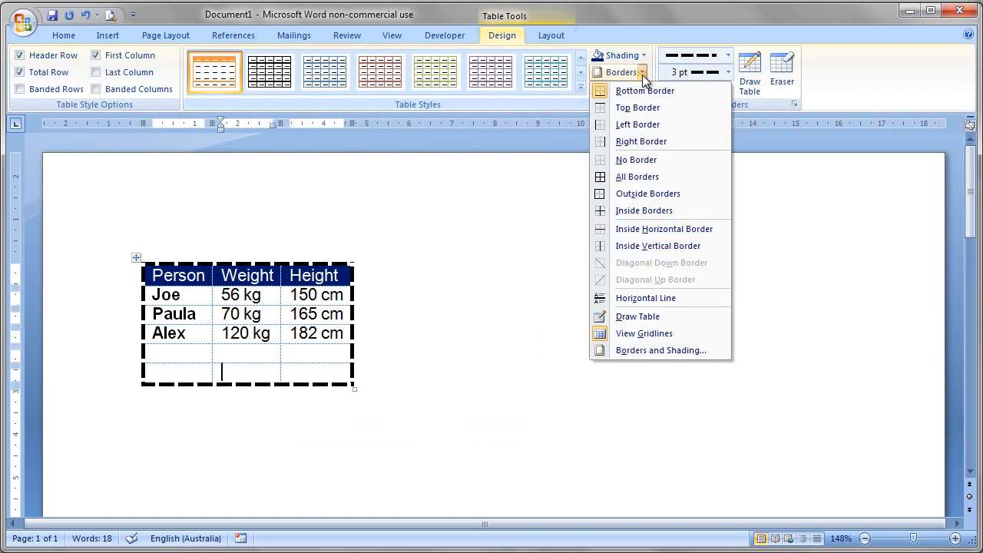
{"action": "left_click", "coordinate": [624, 352]}
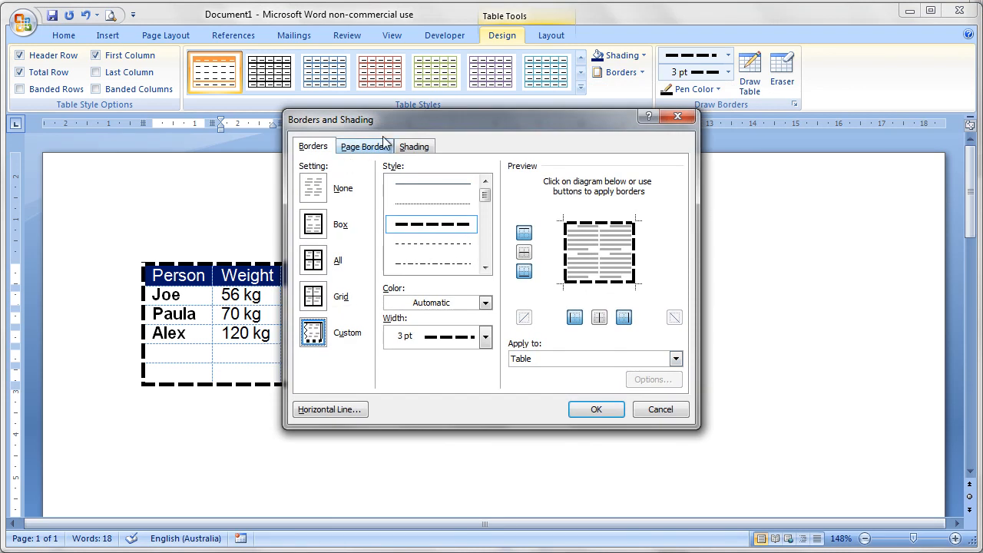
{"action": "left_click", "coordinate": [360, 150]}
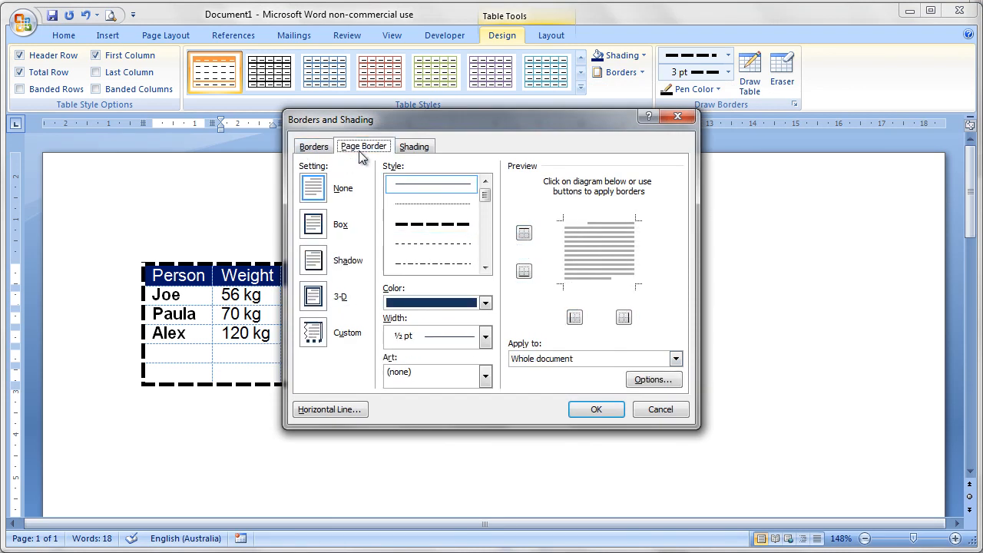
{"action": "left_click", "coordinate": [318, 222]}
{"action": "left_click", "coordinate": [595, 409]}
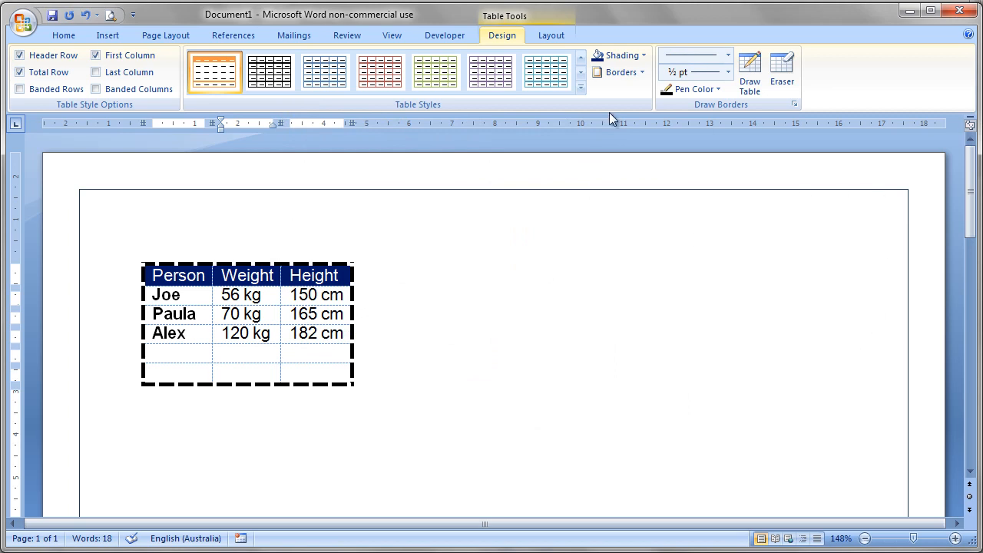
Set a 12.5% shading pattern in Borders and Shading, trying the Cell and Paragraph scopes before returning to Table.
{"action": "left_click", "coordinate": [641, 72]}
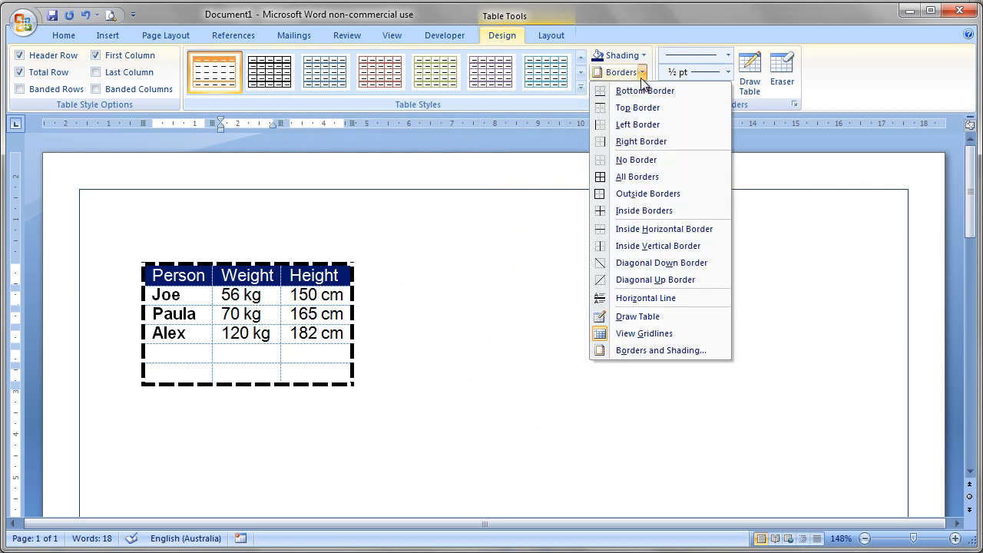
{"action": "left_click", "coordinate": [622, 358]}
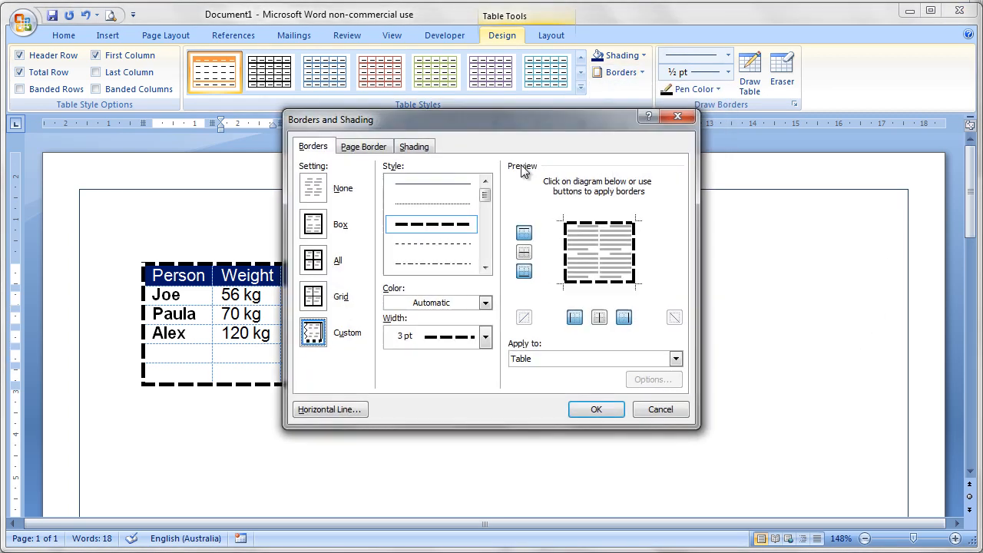
{"action": "left_click", "coordinate": [412, 148]}
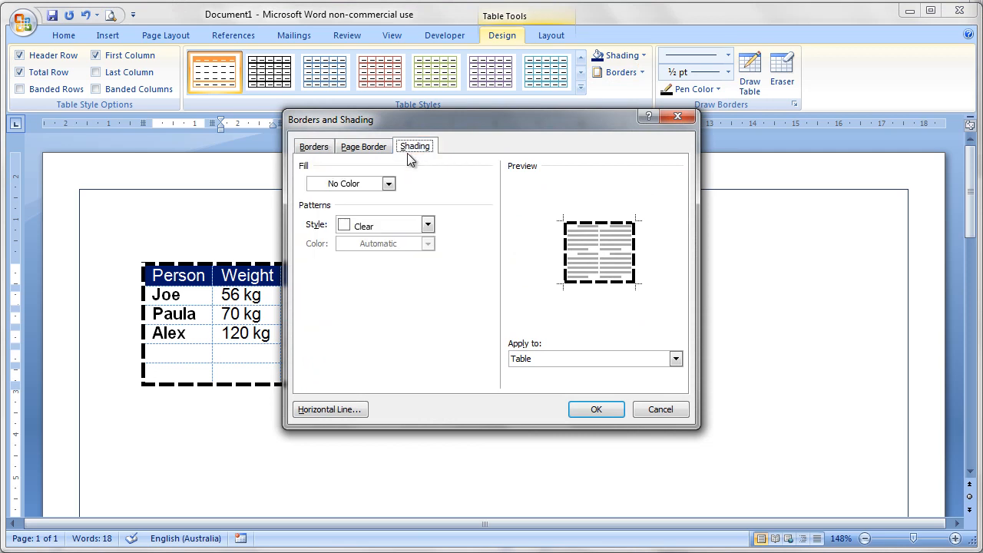
{"action": "left_click", "coordinate": [427, 226]}
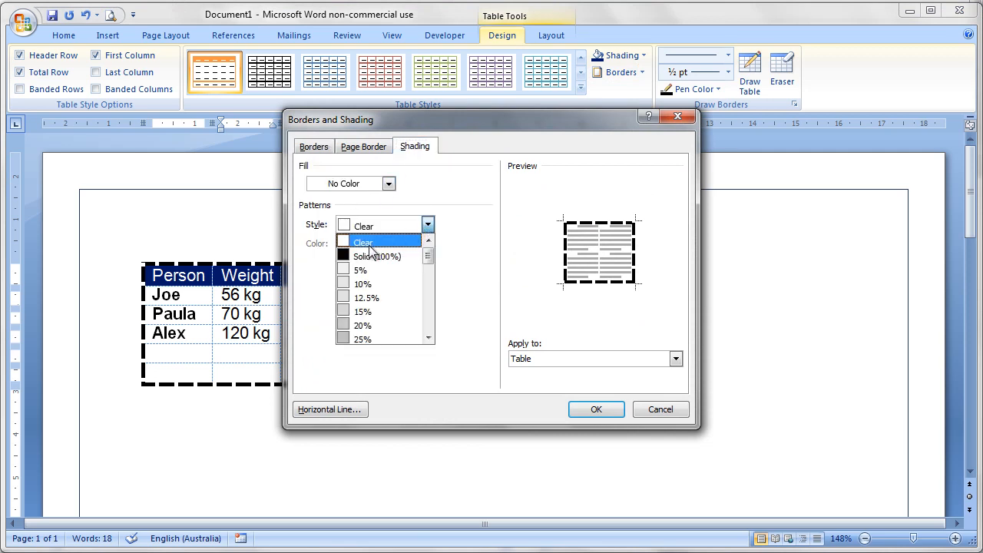
{"action": "left_click", "coordinate": [356, 299]}
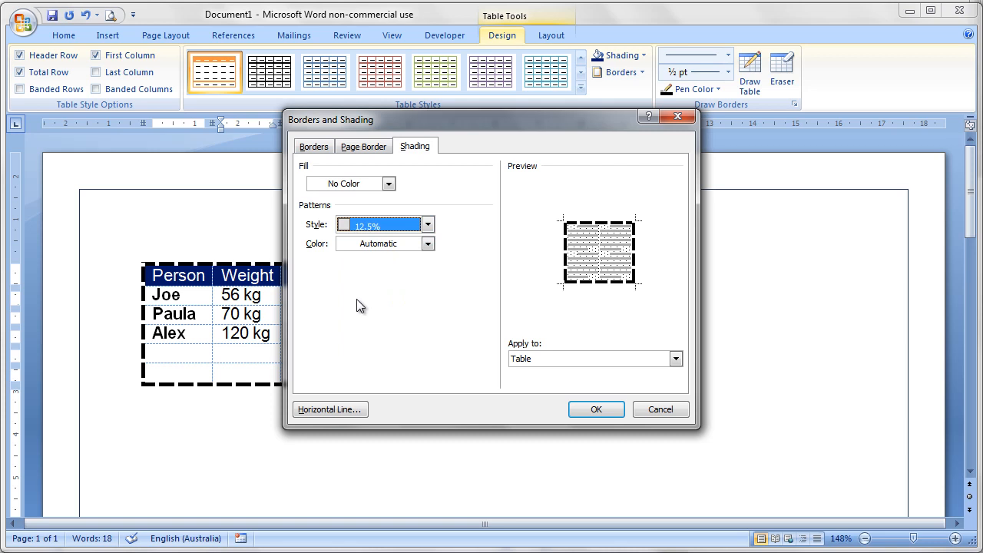
{"action": "left_click", "coordinate": [535, 361]}
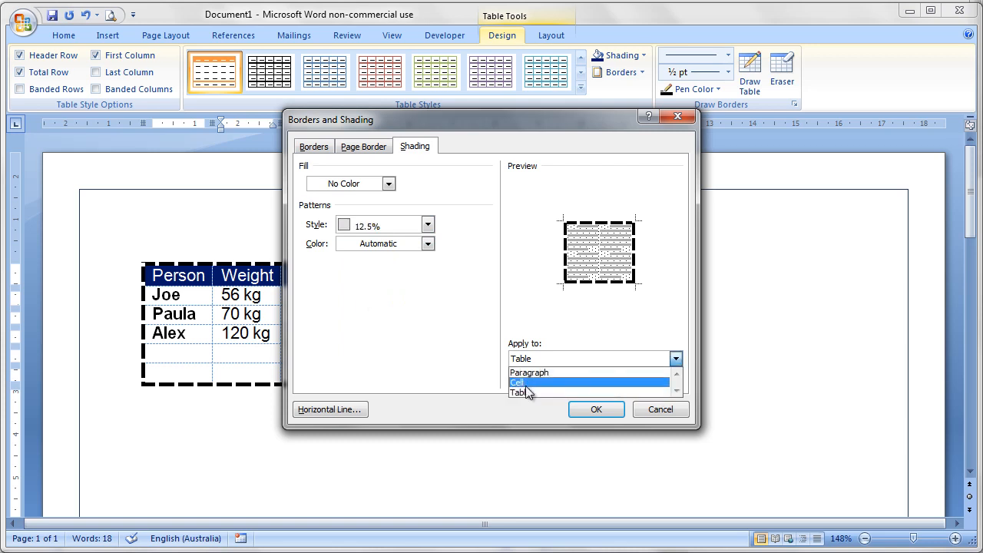
{"action": "left_click", "coordinate": [533, 381]}
{"action": "left_click", "coordinate": [567, 357]}
{"action": "left_click", "coordinate": [548, 372]}
{"action": "left_click", "coordinate": [551, 359]}
{"action": "left_click", "coordinate": [521, 393]}
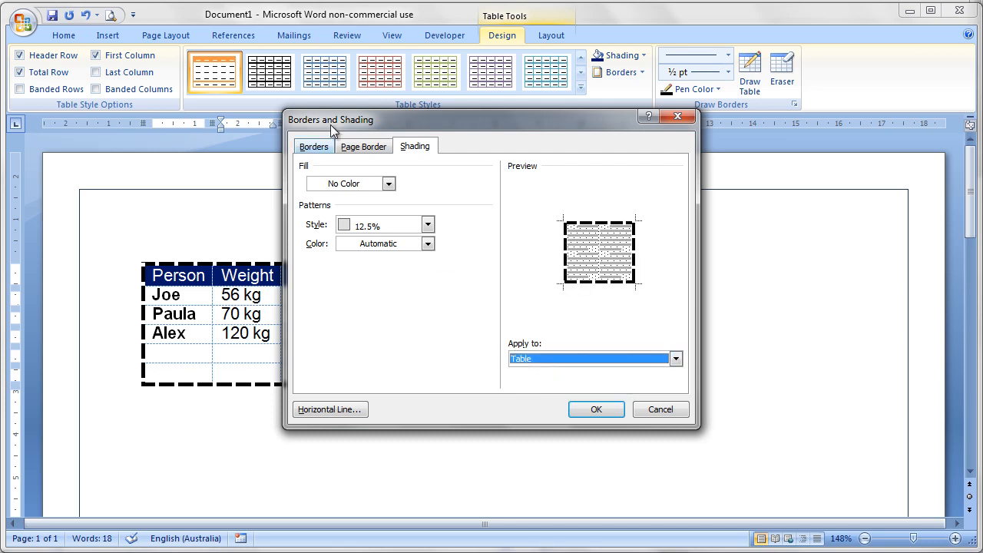
Try a light blue pattern colour with Solid (100%) and 20% styles, apply the 20% shading to the table, and undo it.
{"action": "left_click", "coordinate": [374, 244]}
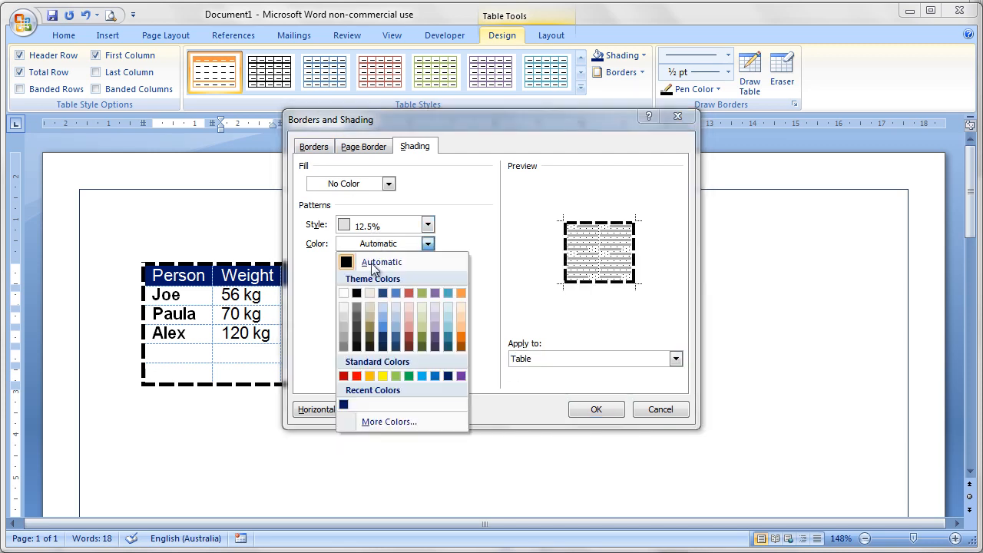
{"action": "left_click", "coordinate": [397, 316]}
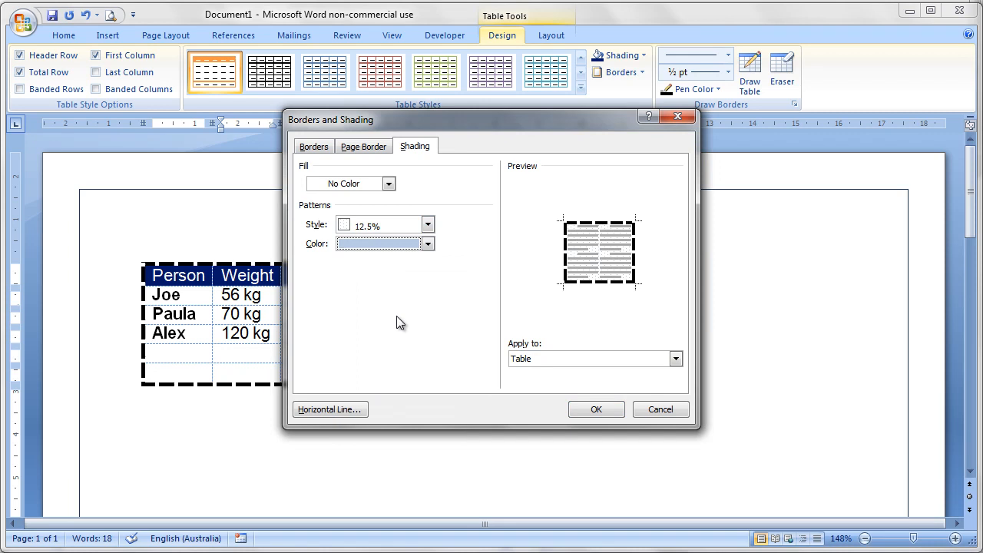
{"action": "left_click", "coordinate": [360, 224]}
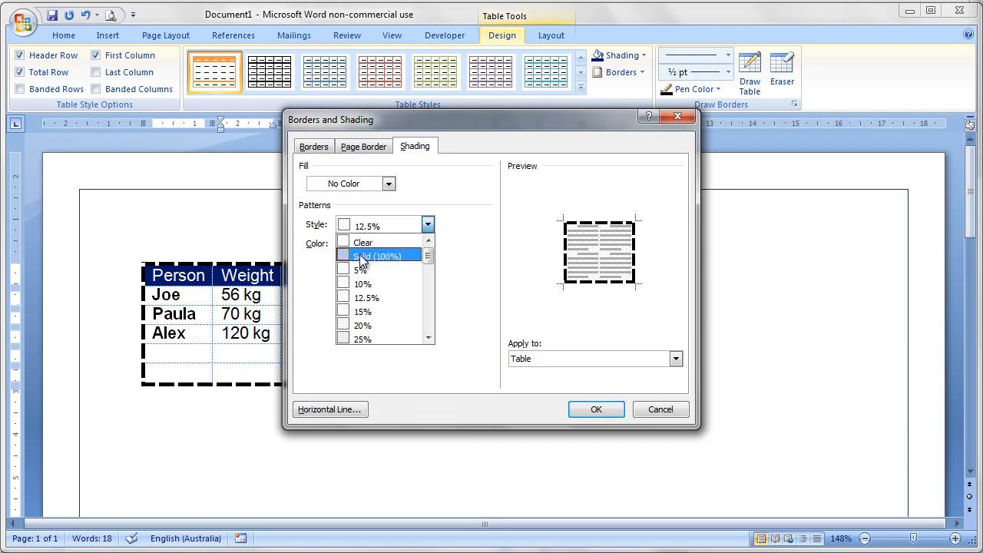
{"action": "left_click", "coordinate": [363, 256]}
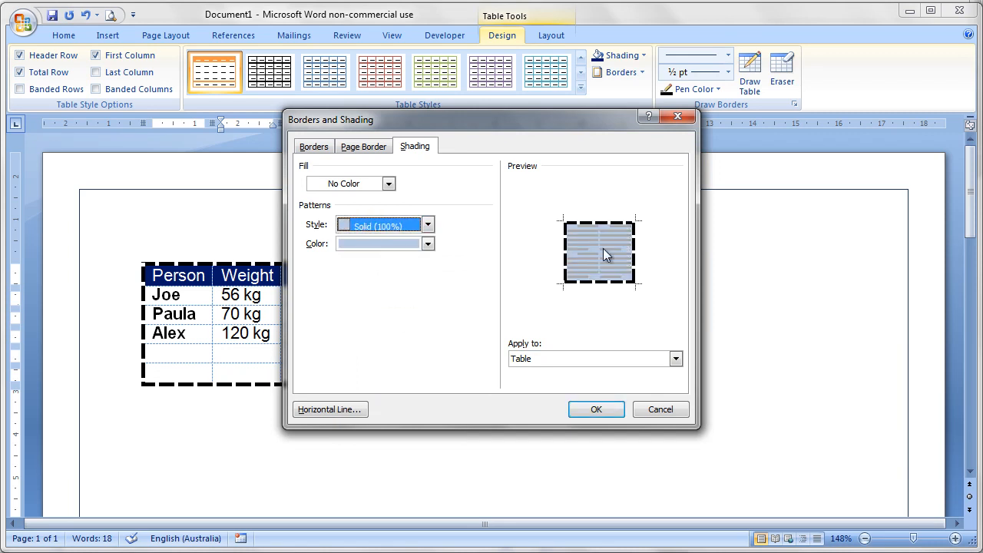
{"action": "left_click", "coordinate": [354, 224]}
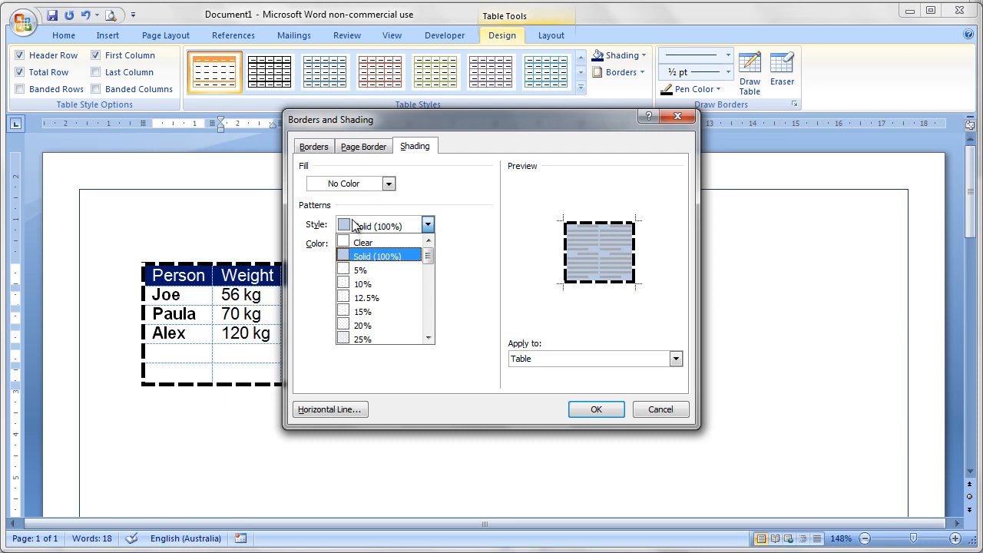
{"action": "left_click", "coordinate": [367, 325]}
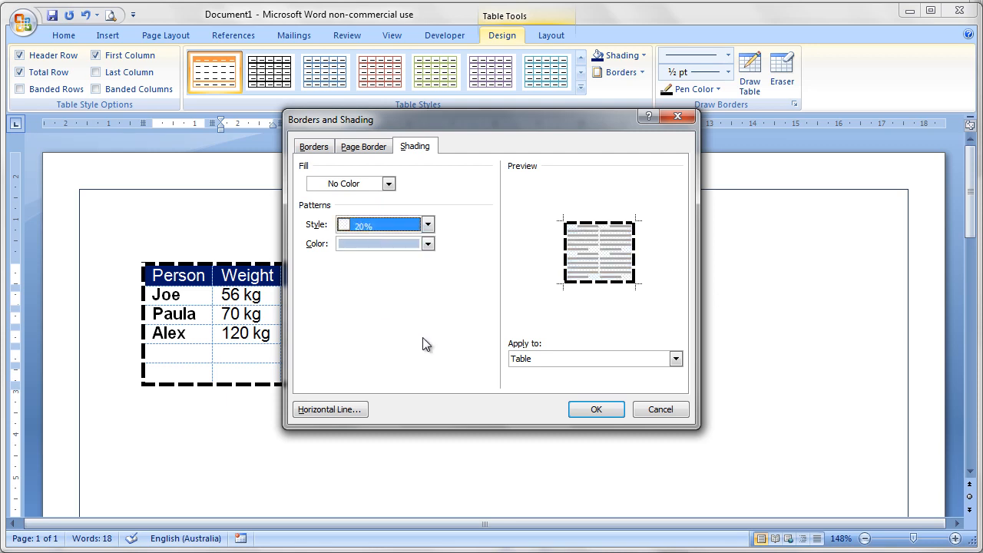
{"action": "left_click", "coordinate": [596, 411]}
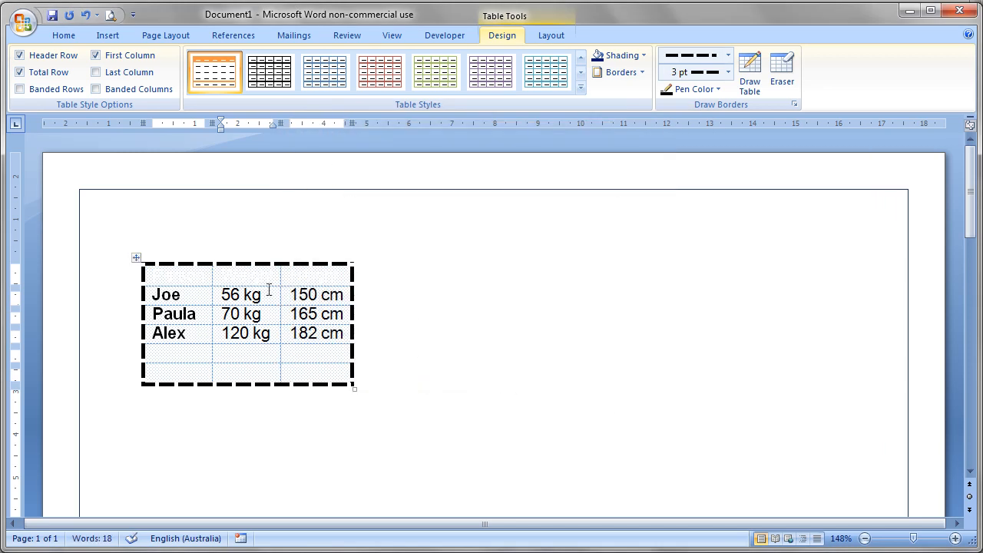
{"action": "key", "text": "ctrl+z"}
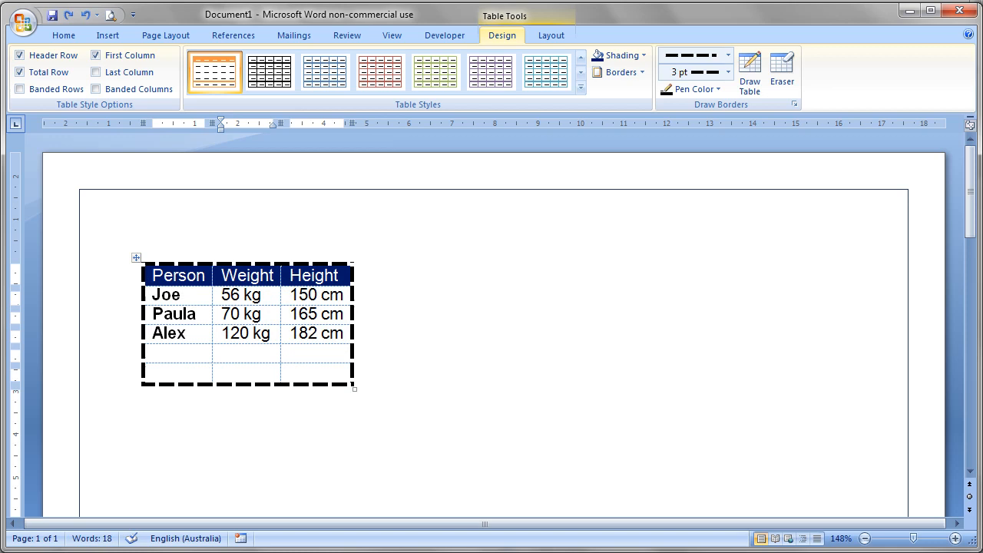
Shade the whole table with a Solid (100%) pattern in light blue.
{"action": "left_click", "coordinate": [642, 73]}
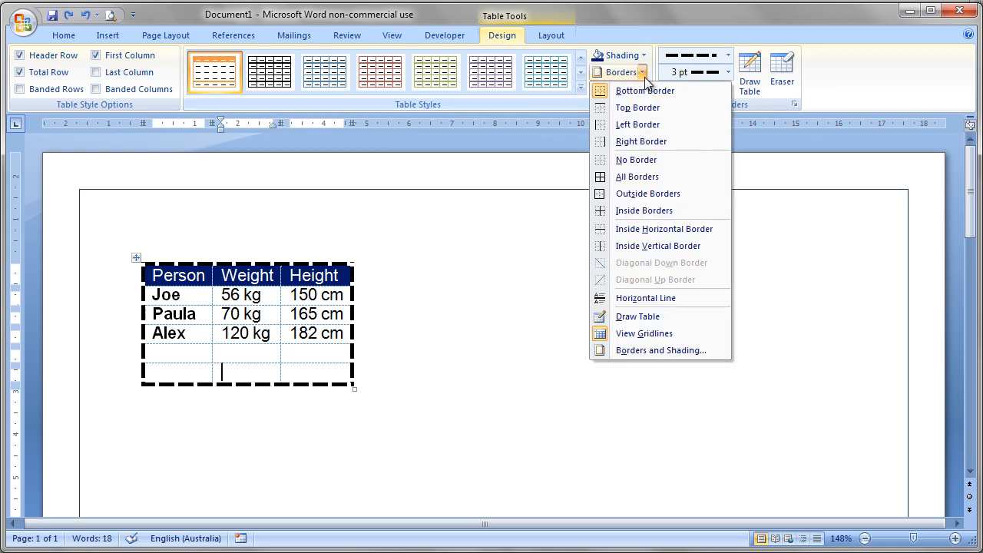
{"action": "left_click", "coordinate": [621, 350]}
{"action": "left_click", "coordinate": [414, 148]}
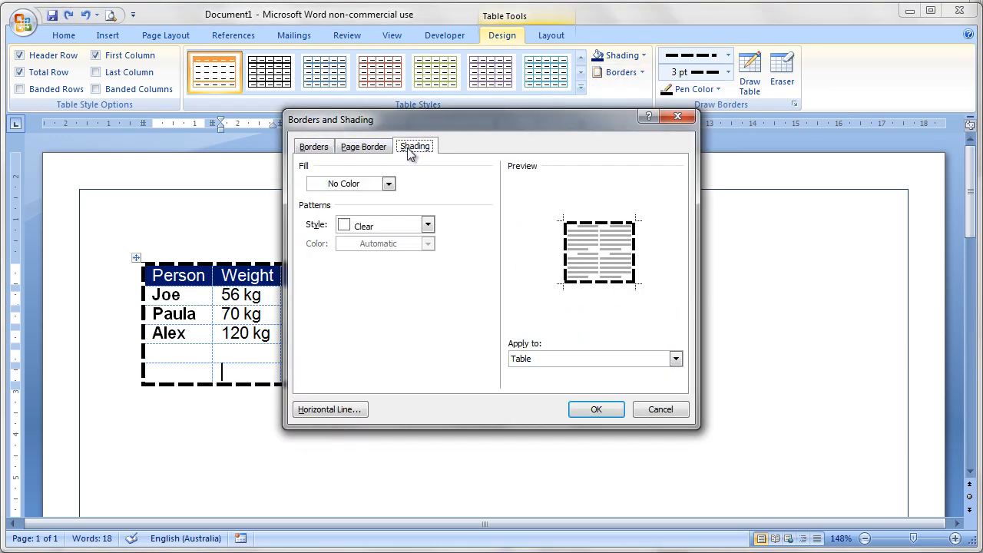
{"action": "left_click", "coordinate": [382, 228]}
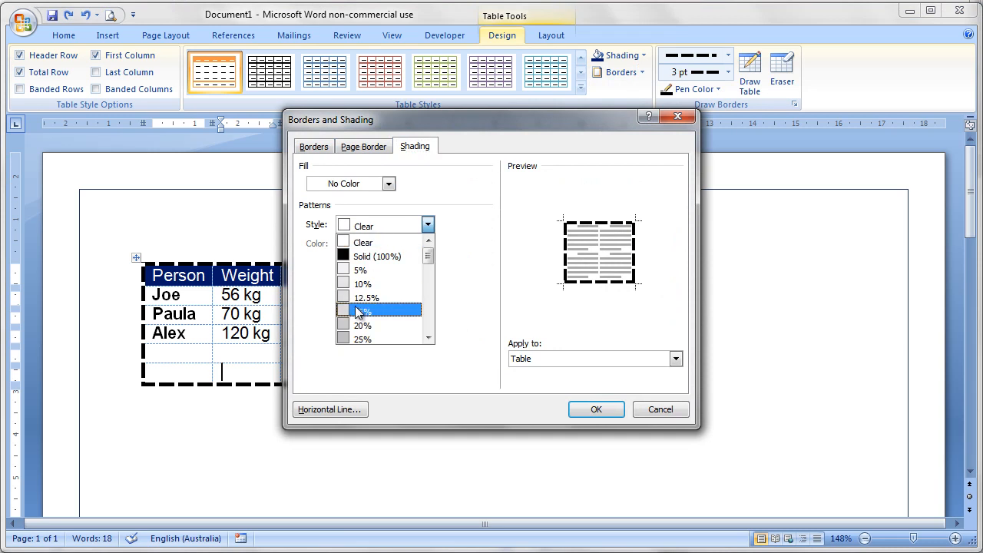
{"action": "left_click", "coordinate": [364, 255]}
{"action": "left_click", "coordinate": [381, 245]}
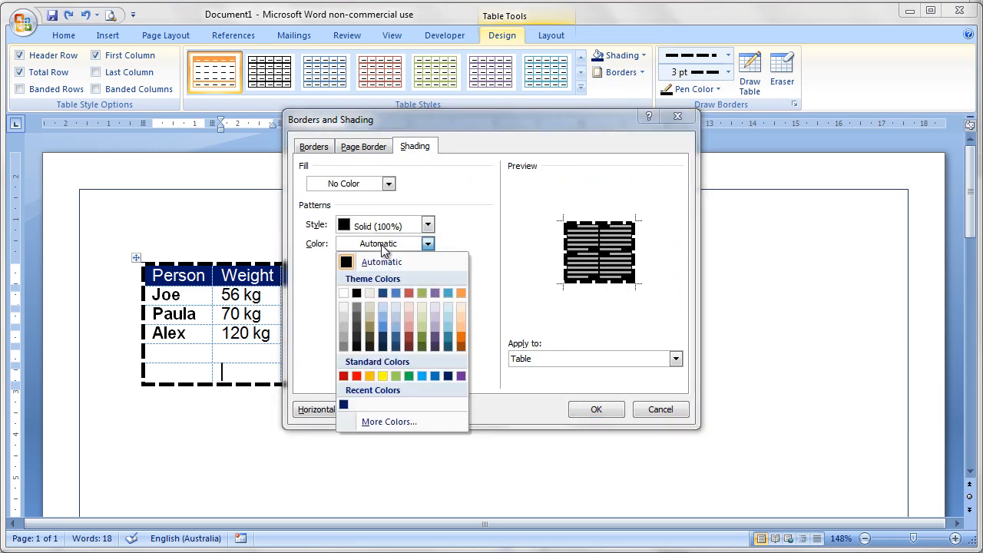
{"action": "left_click", "coordinate": [392, 312]}
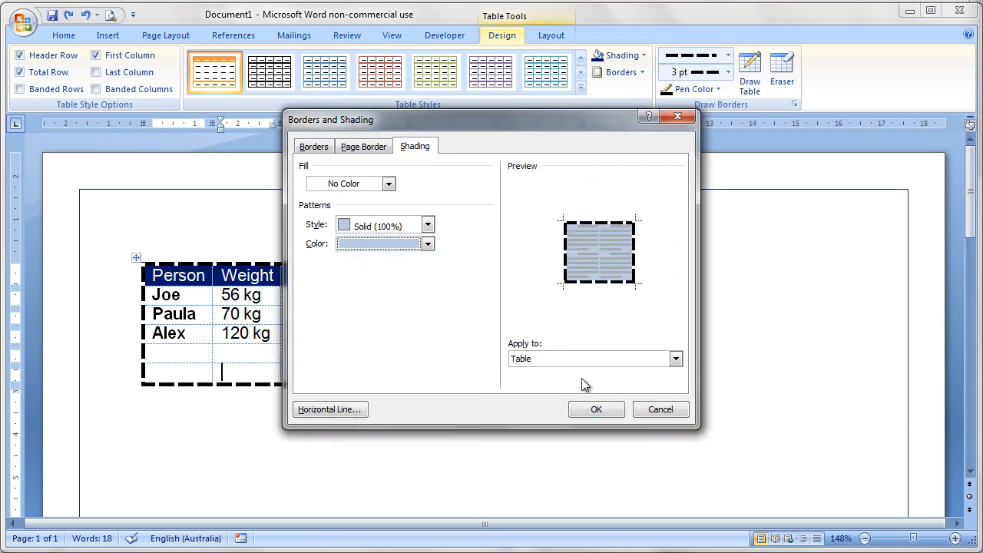
{"action": "left_click", "coordinate": [593, 410]}
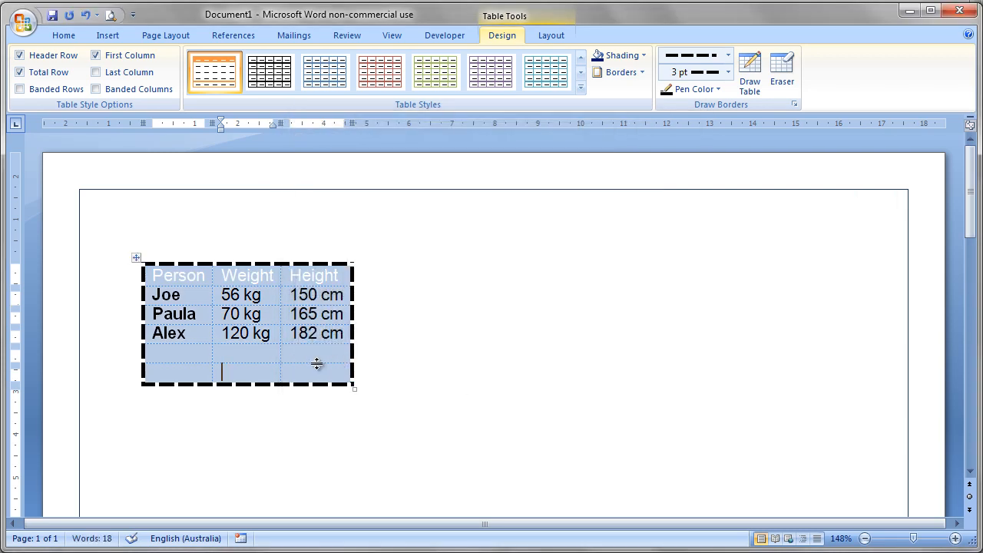
Apply the built-in table style with a solid red header, and replace it with the plain black grid style.
{"action": "left_click", "coordinate": [580, 86]}
{"action": "left_click", "coordinate": [324, 186]}
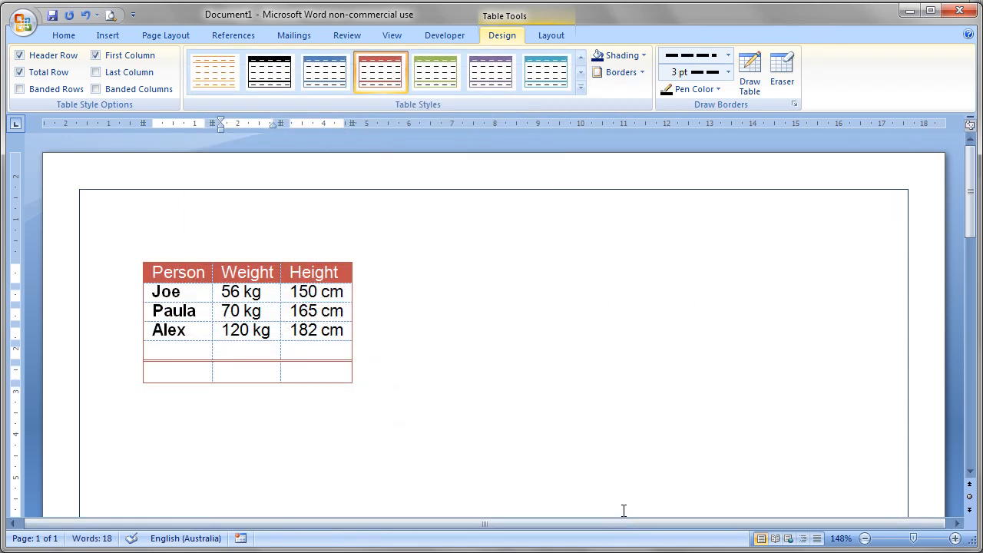
{"action": "left_click", "coordinate": [579, 86]}
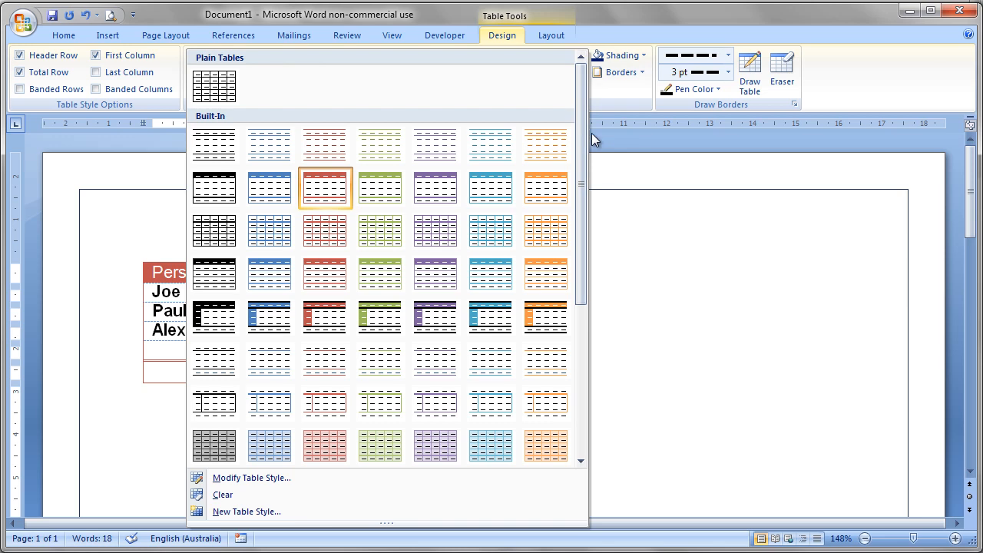
{"action": "left_click", "coordinate": [210, 80]}
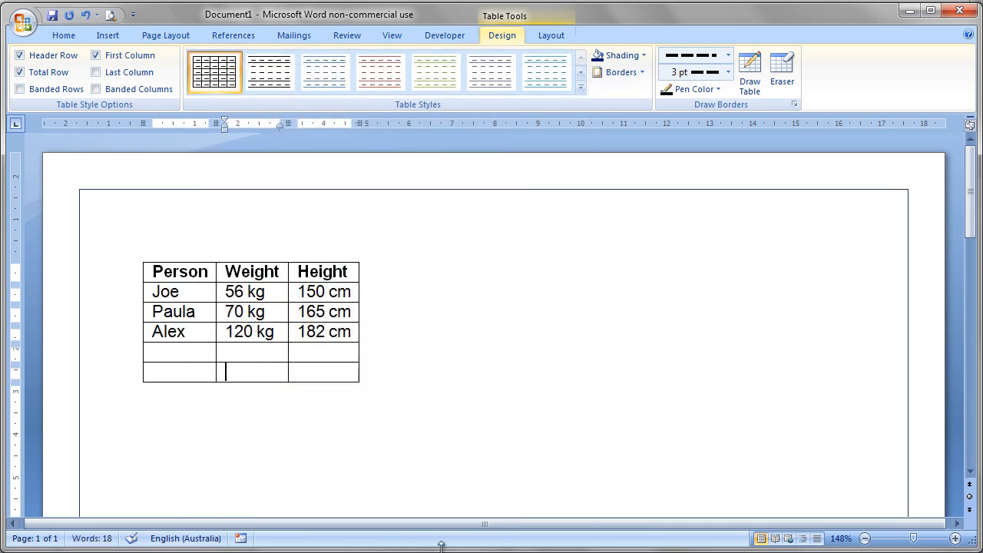
{"action": "key", "text": "F10"}
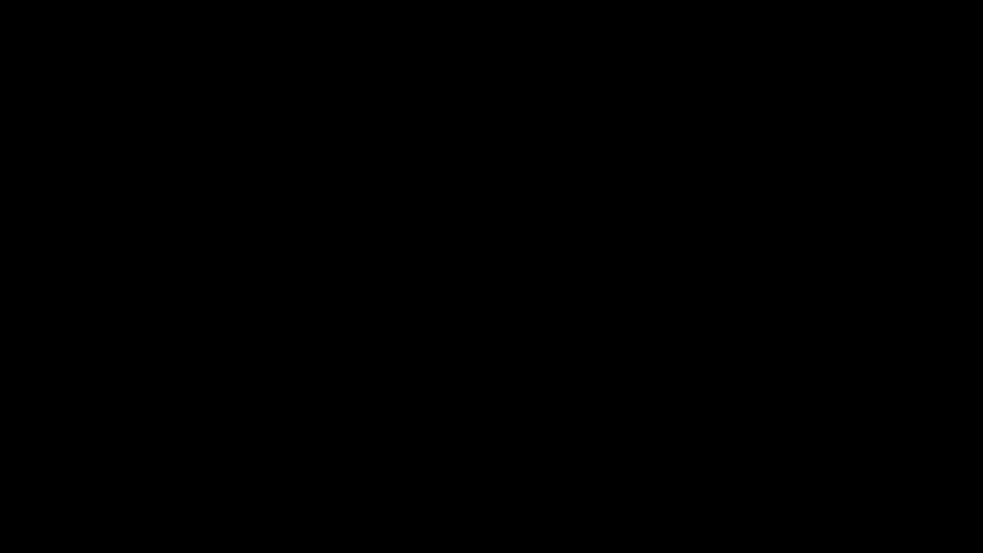